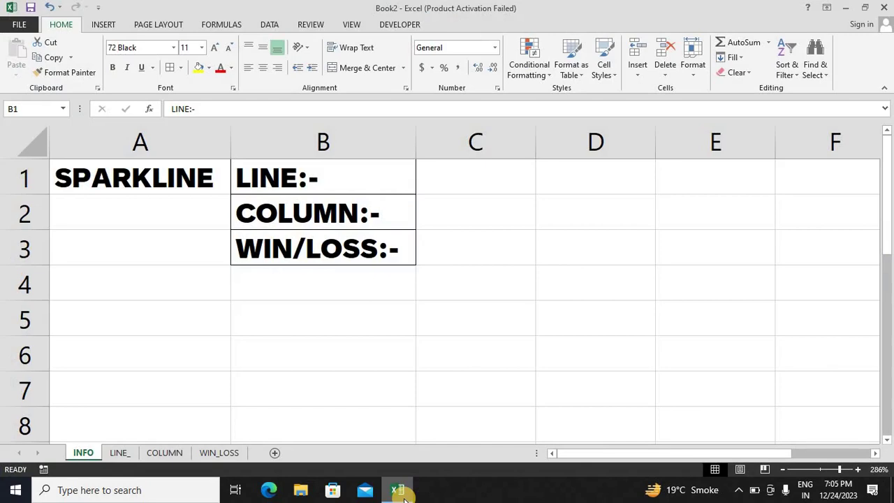
# Step: Open the LINE_ worksheet containing the January to March product table
pyautogui.click(269, 146)
pyautogui.click(102, 25)
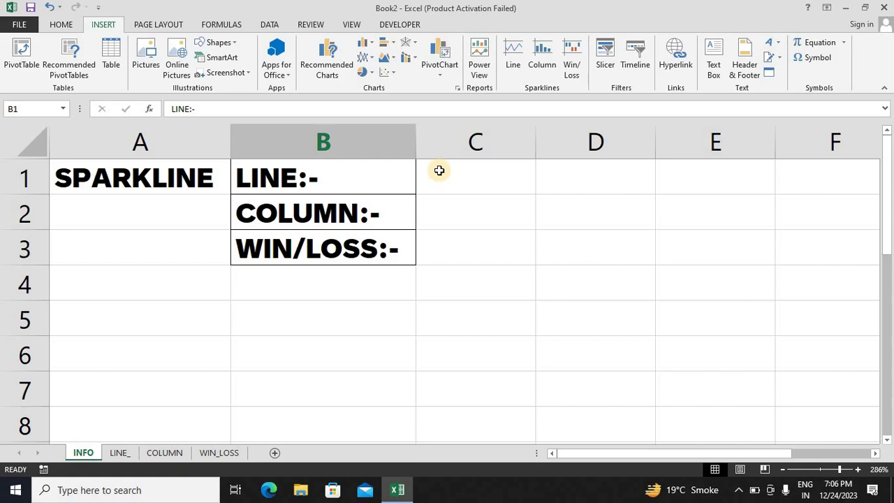
pyautogui.click(117, 460)
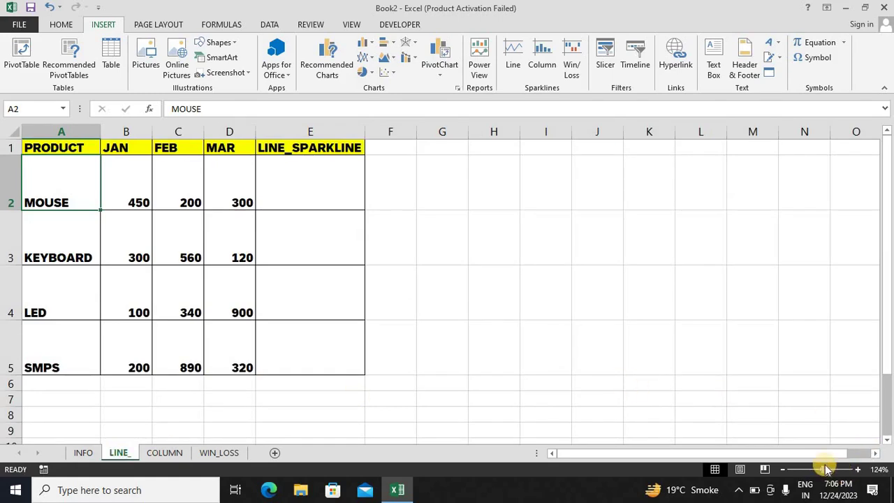
pyautogui.click(826, 470)
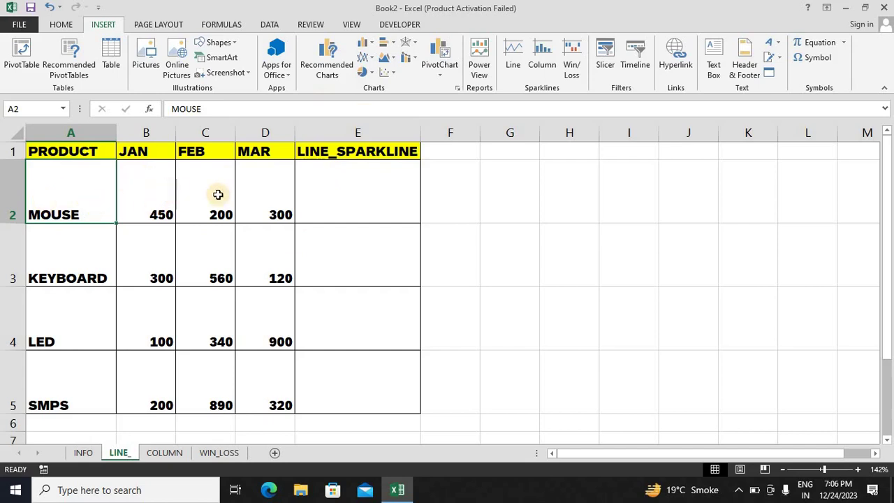
# Step: Insert a line sparkline in cell E2 for the MOUSE row, using data range B2:D2
pyautogui.click(364, 198)
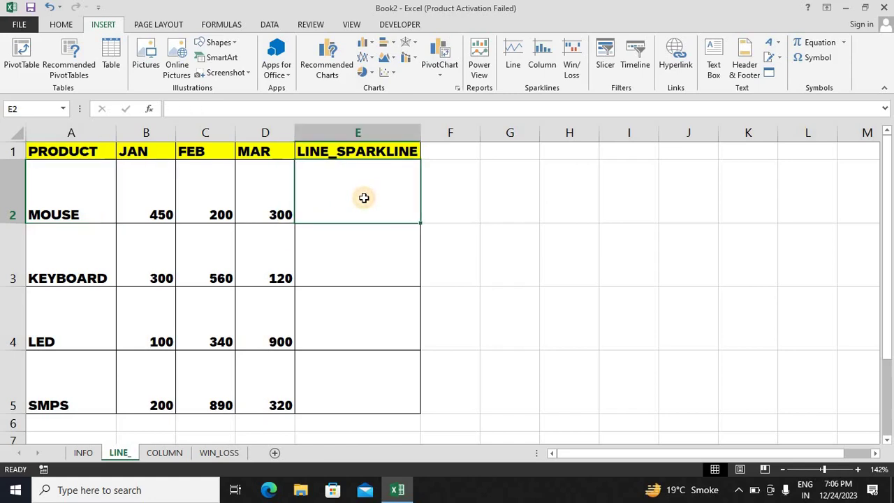
pyautogui.click(513, 62)
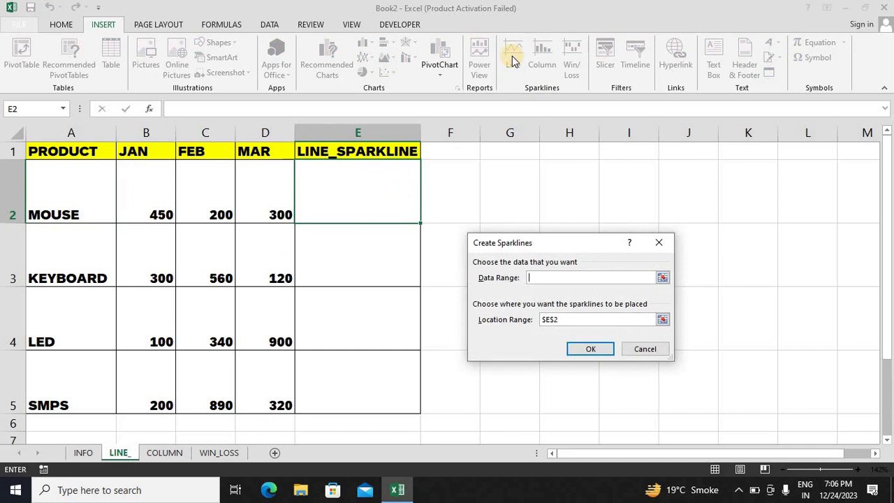
pyautogui.click(156, 191)
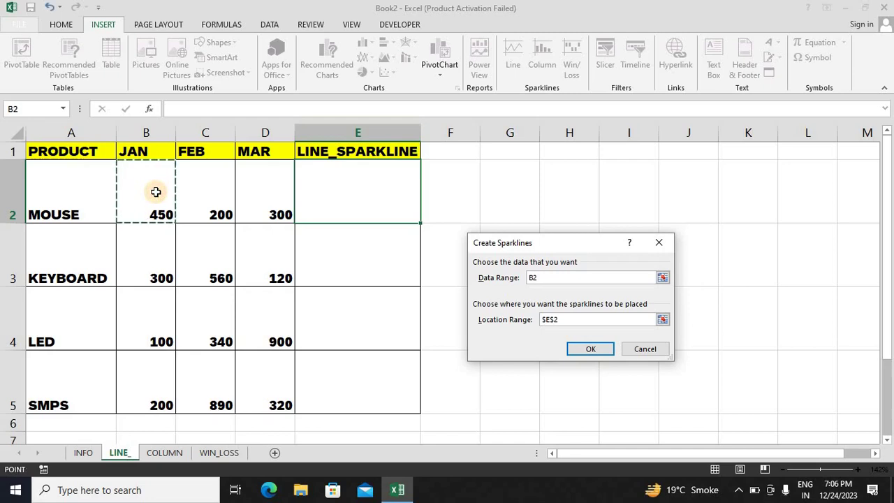
pyautogui.hotkey('shift', 'Right')
pyautogui.hotkey('shift', 'Right')
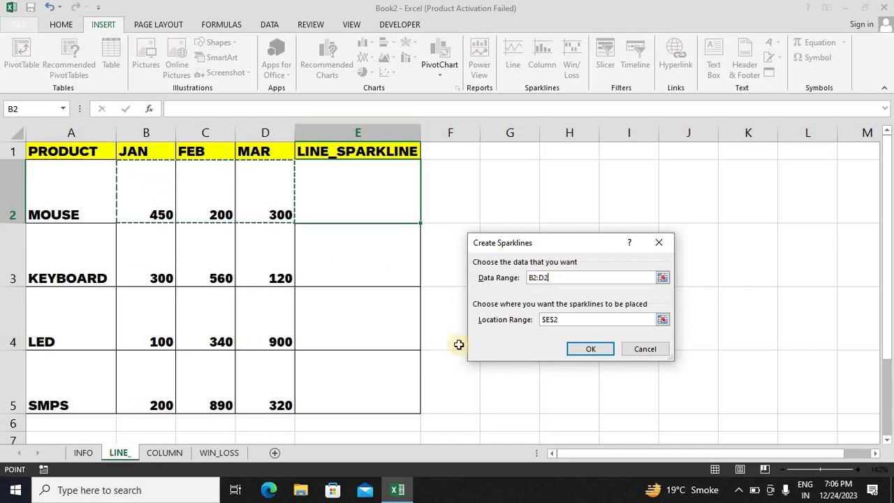
pyautogui.click(563, 323)
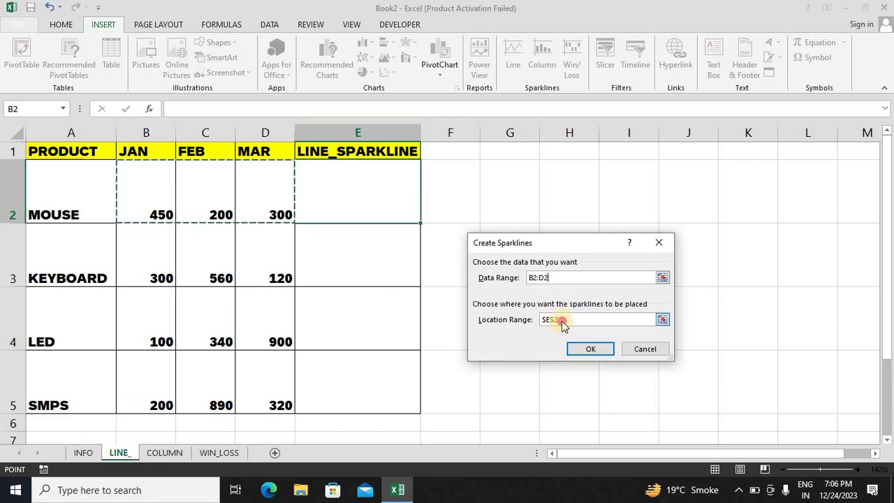
pyautogui.press('BackSpace')
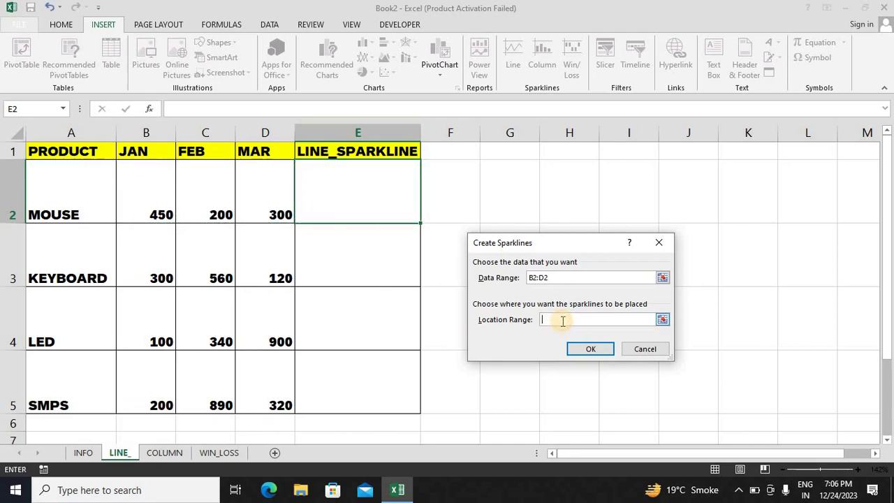
pyautogui.click(349, 194)
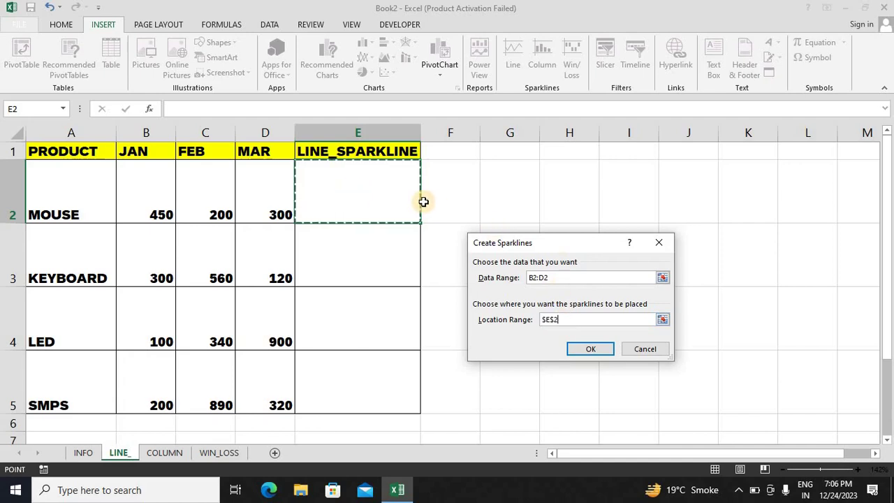
pyautogui.click(595, 347)
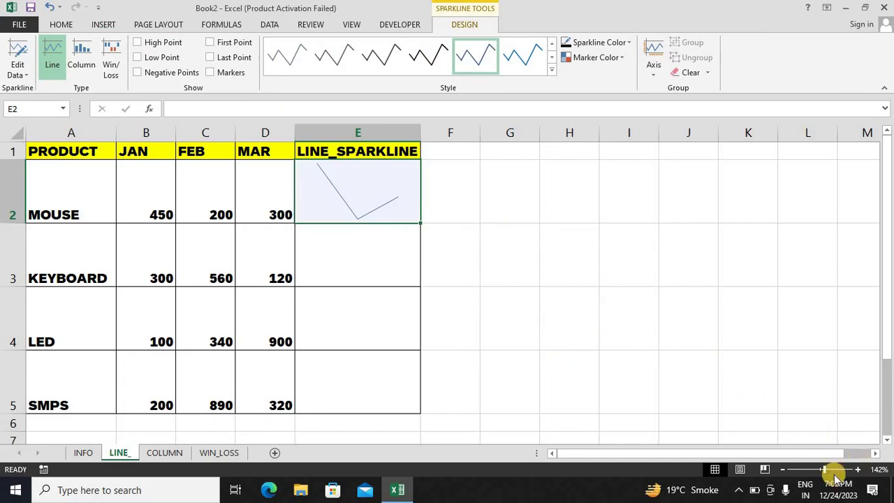
# Step: Show the high point, low point, last point and markers on the E2 sparkline, and apply the dark style with red markers
pyautogui.moveTo(825, 470); pyautogui.dragTo(829, 469)
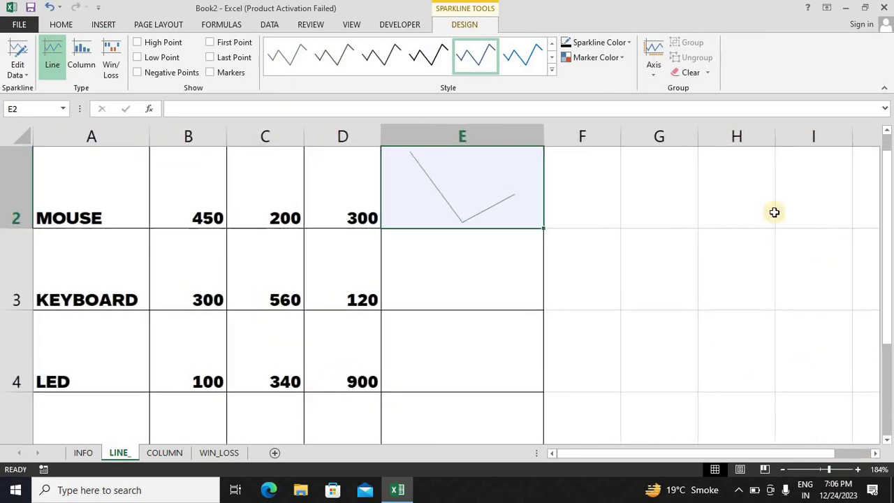
pyautogui.click(885, 132)
pyautogui.click(730, 162)
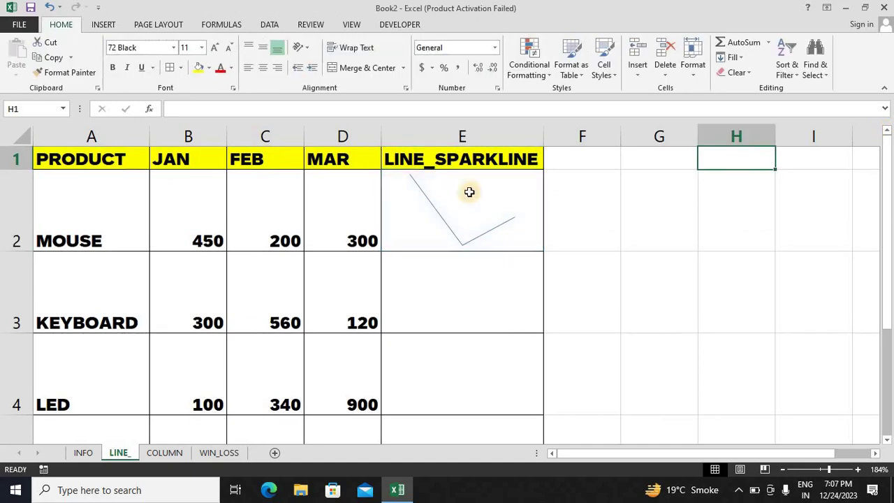
pyautogui.click(401, 189)
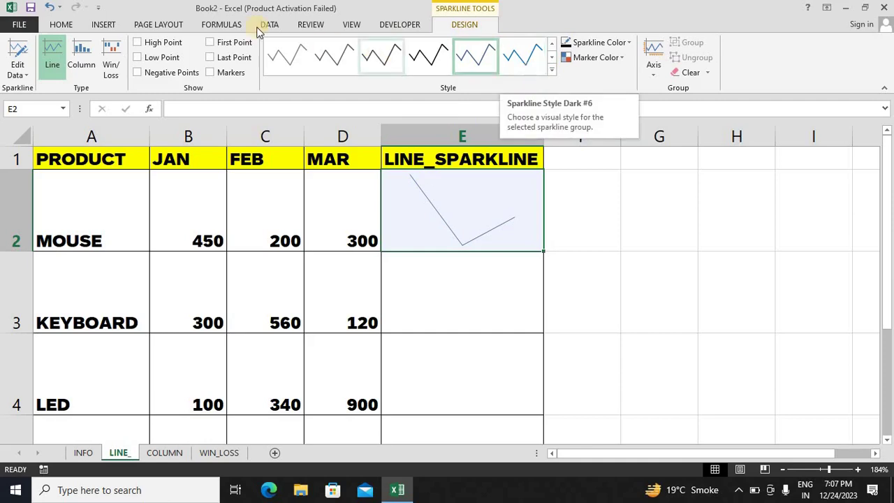
pyautogui.click(173, 49)
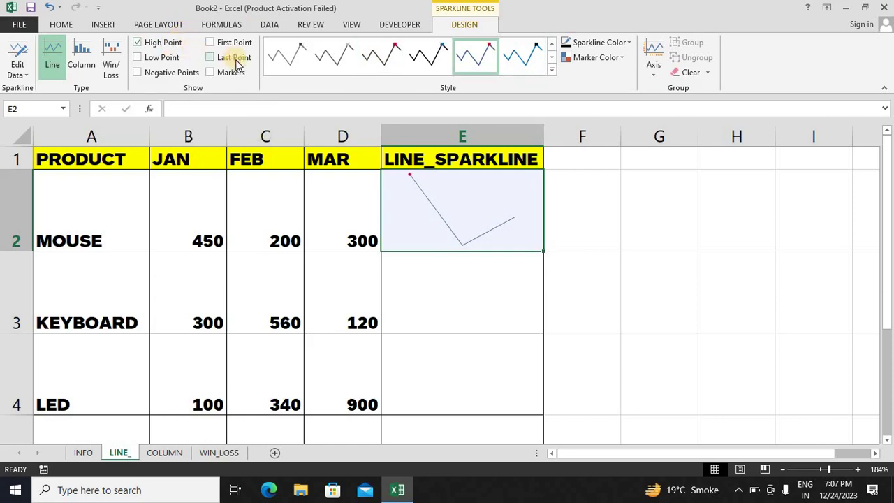
pyautogui.click(164, 62)
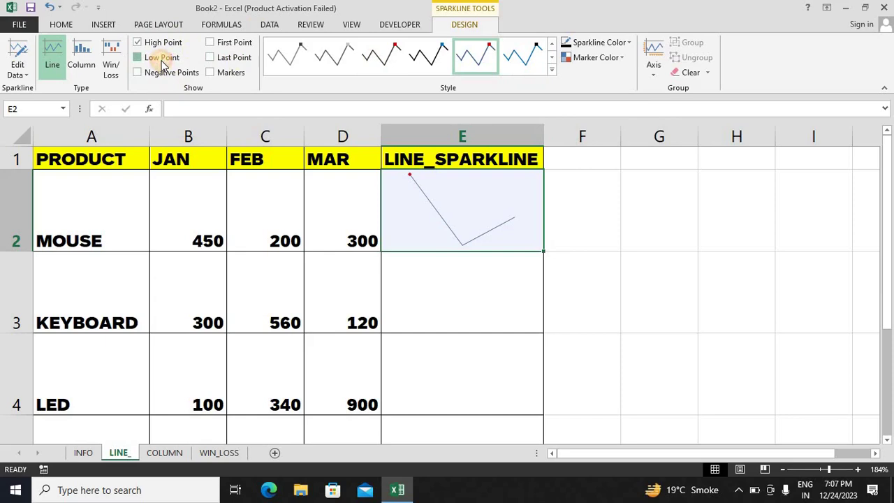
pyautogui.click(241, 58)
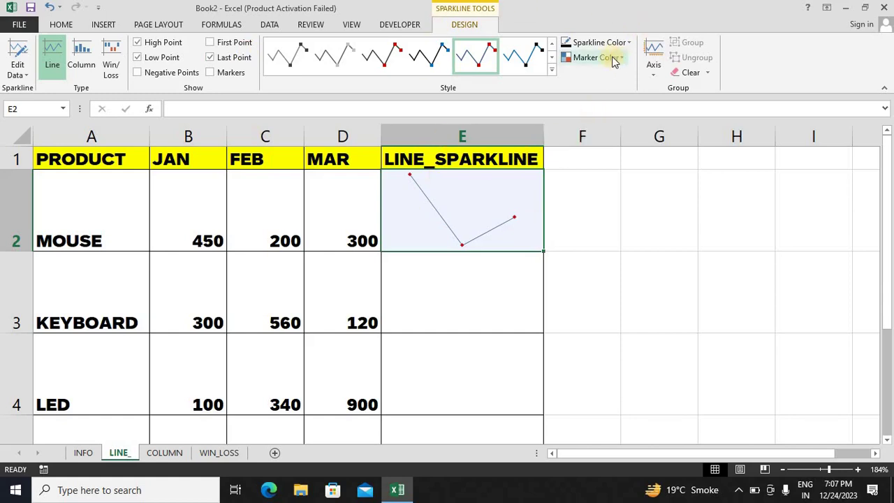
pyautogui.click(243, 74)
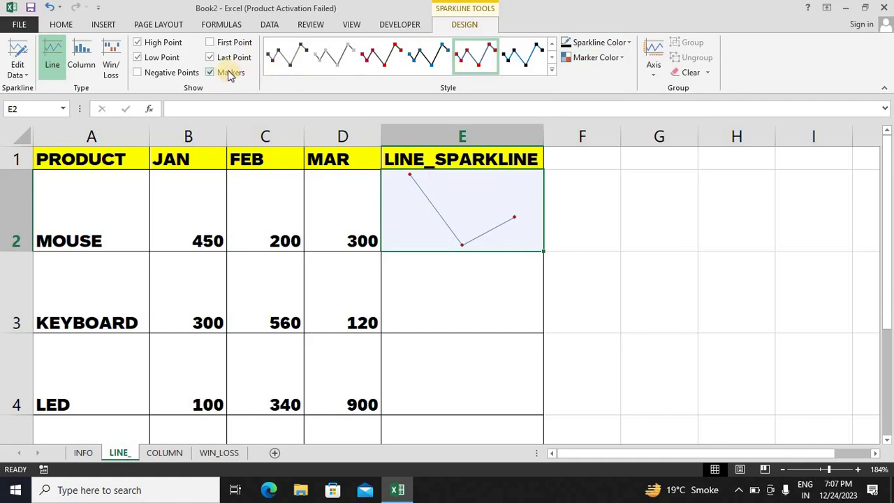
pyautogui.click(534, 52)
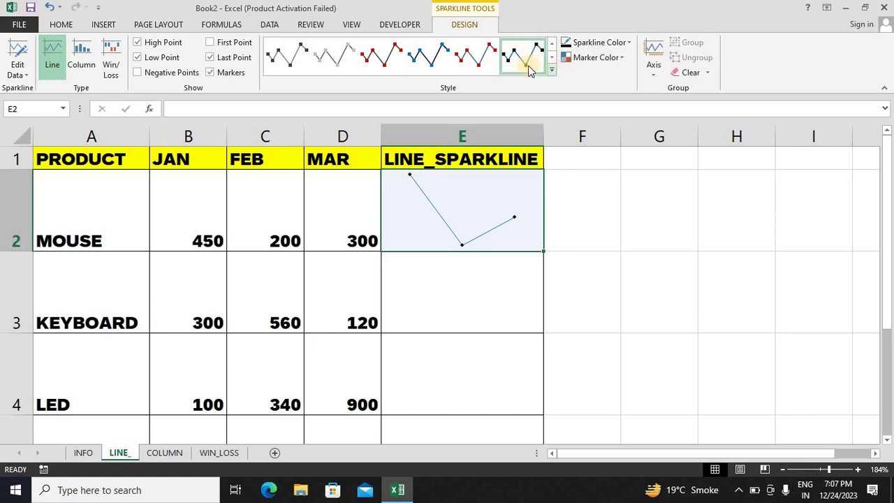
pyautogui.click(468, 58)
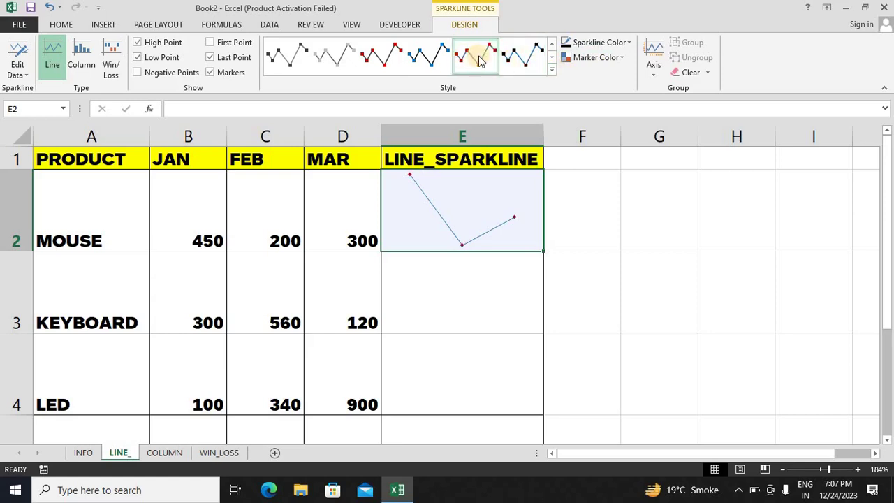
# Step: Color the E2 sparkline's high point green, its low point red and its last point black
pyautogui.click(598, 58)
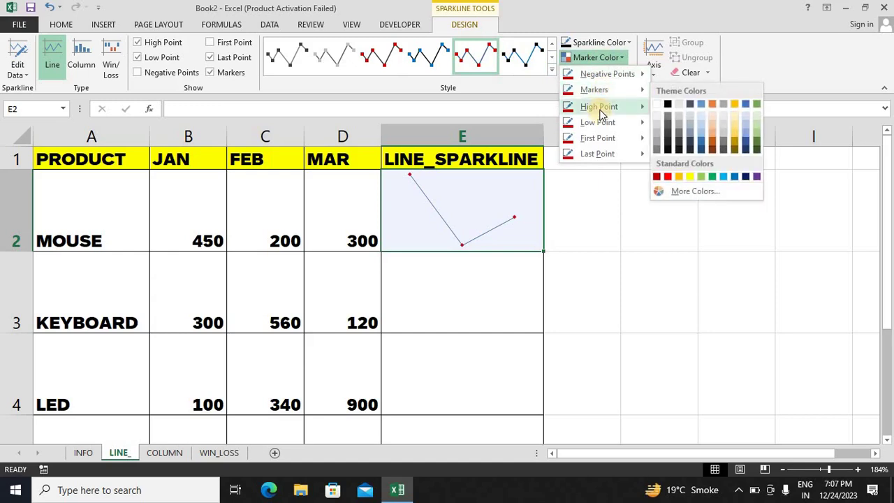
pyautogui.moveTo(600, 115)
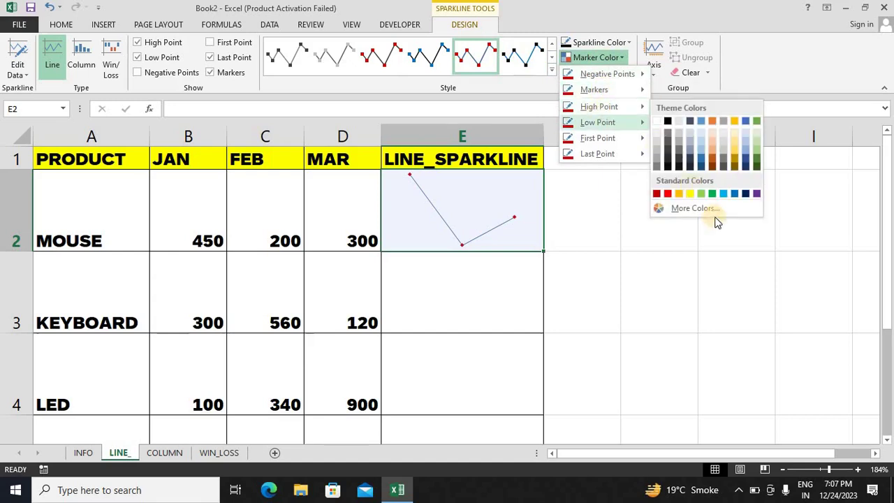
pyautogui.click(712, 194)
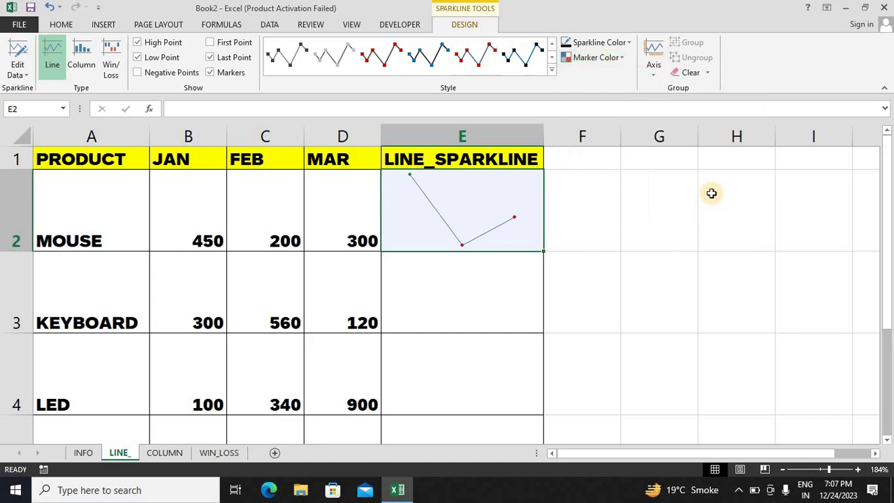
pyautogui.click(607, 59)
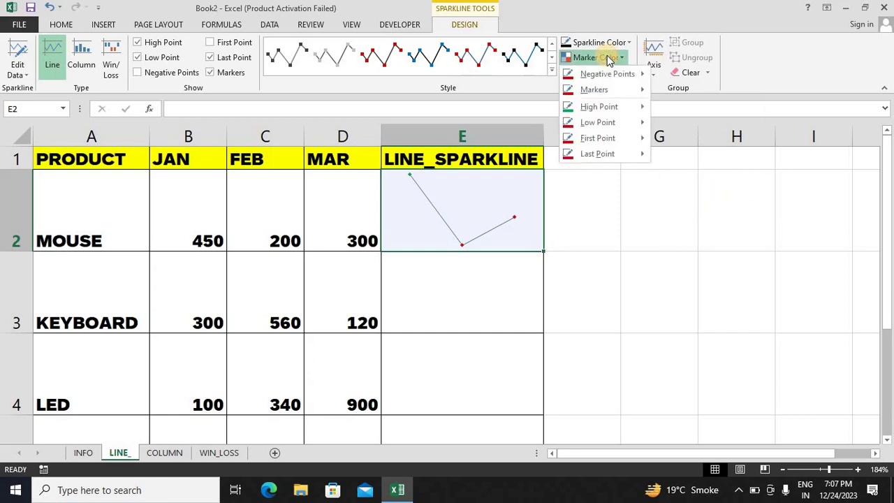
pyautogui.moveTo(621, 123)
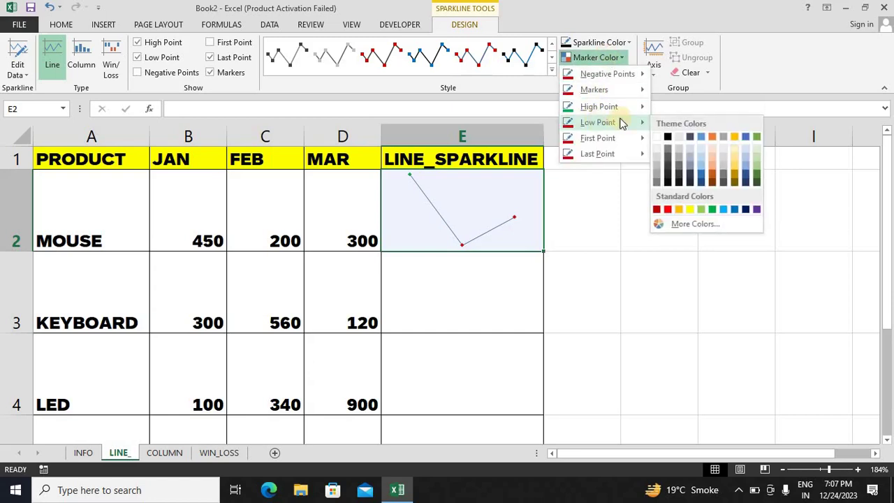
pyautogui.click(669, 209)
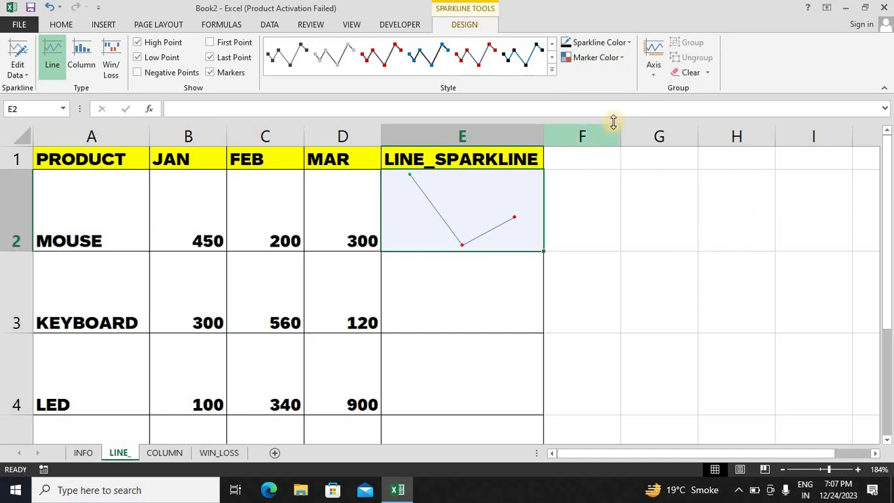
pyautogui.click(608, 57)
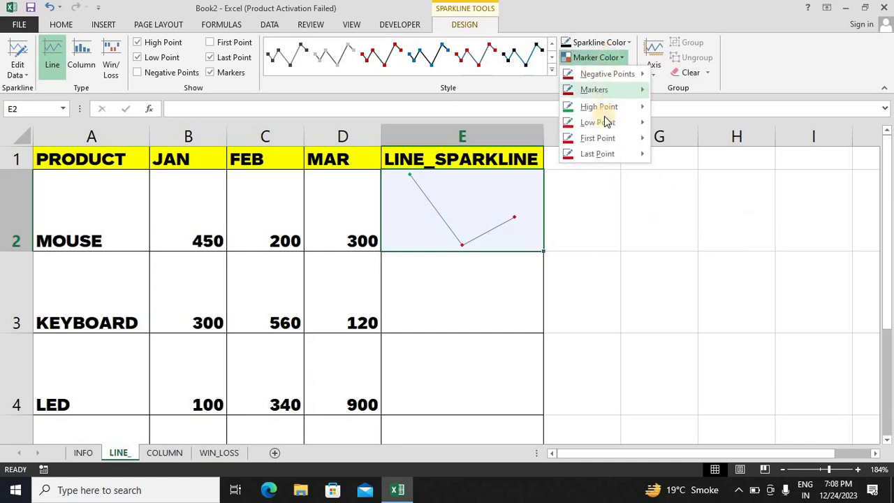
pyautogui.moveTo(599, 153)
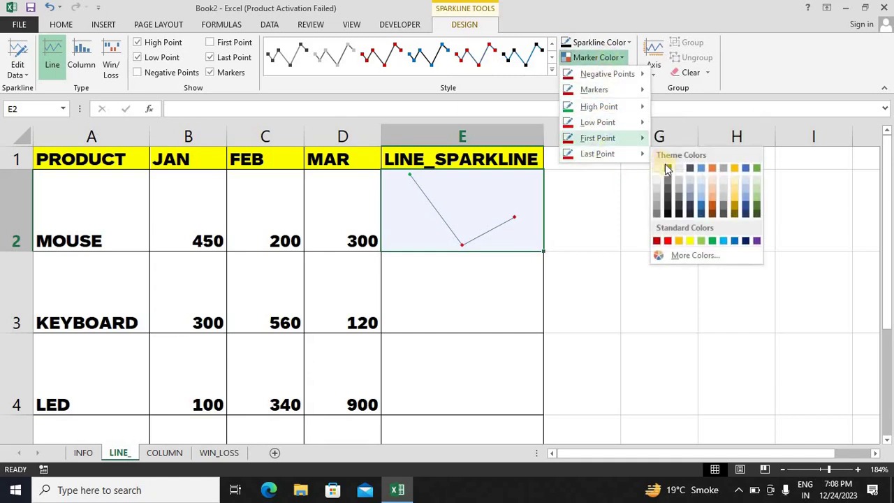
pyautogui.click(670, 167)
pyautogui.click(669, 167)
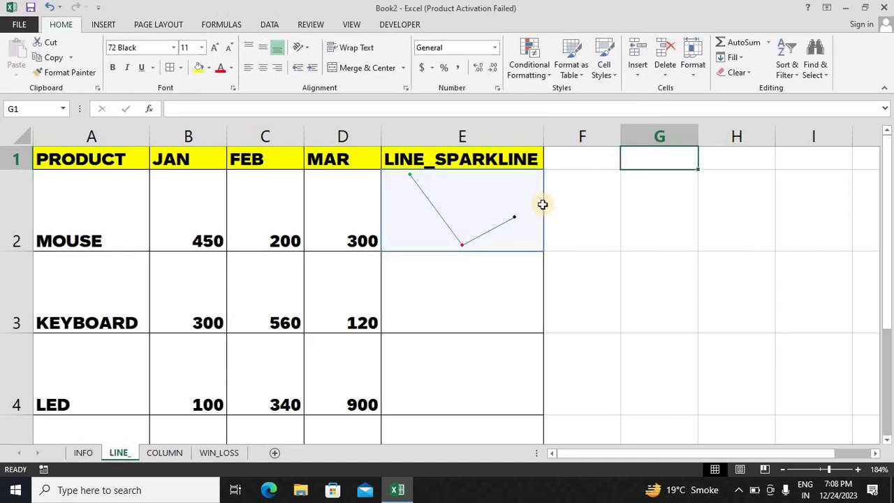
# Step: Fill the formatted line sparkline from E2 down through E5 for the remaining products
pyautogui.click(516, 216)
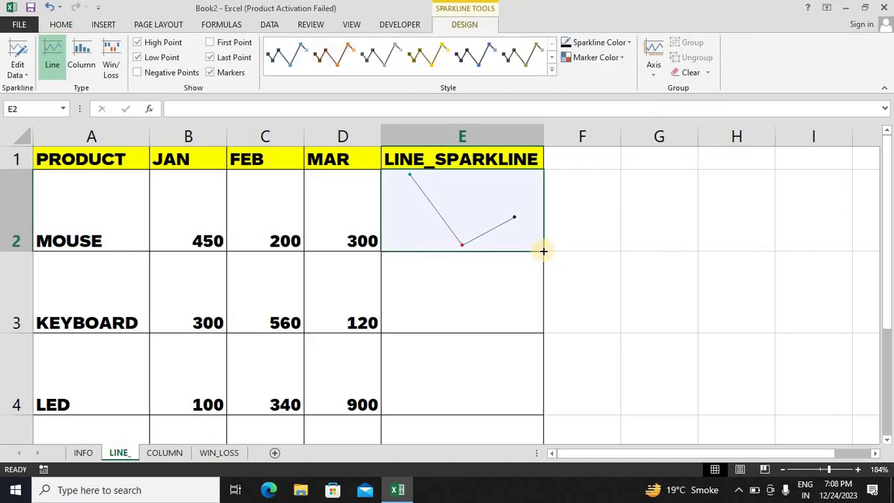
pyautogui.moveTo(543, 250); pyautogui.dragTo(531, 385)
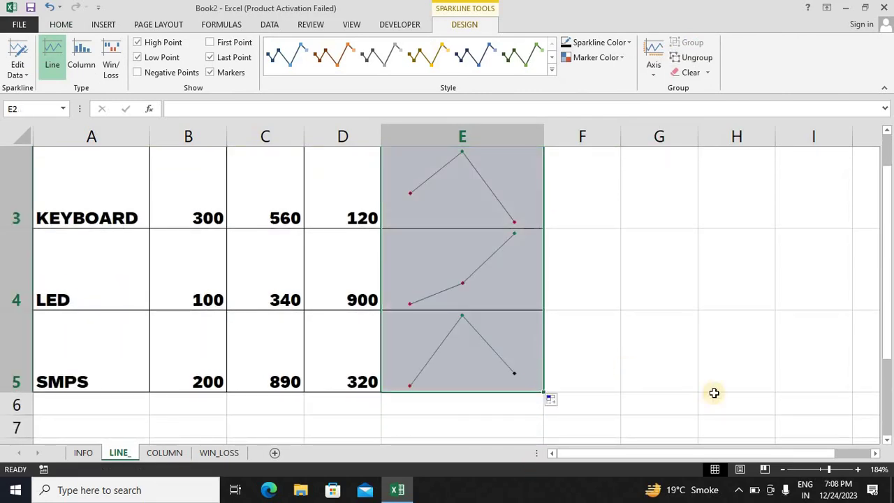
# Step: Examine the line sparklines in E2:E5 against each product's monthly figures
pyautogui.click(832, 469)
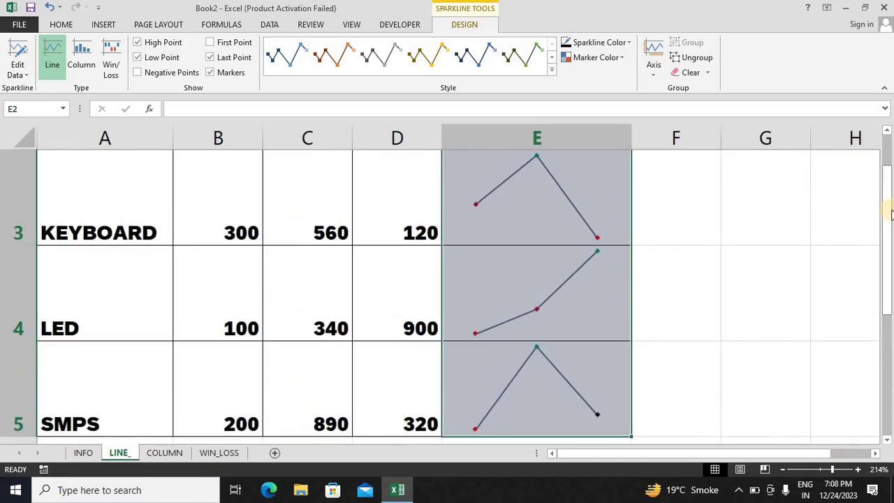
pyautogui.moveTo(890, 213); pyautogui.dragTo(890, 180)
pyautogui.click(713, 160)
pyautogui.press('Down')
pyautogui.press('Down')
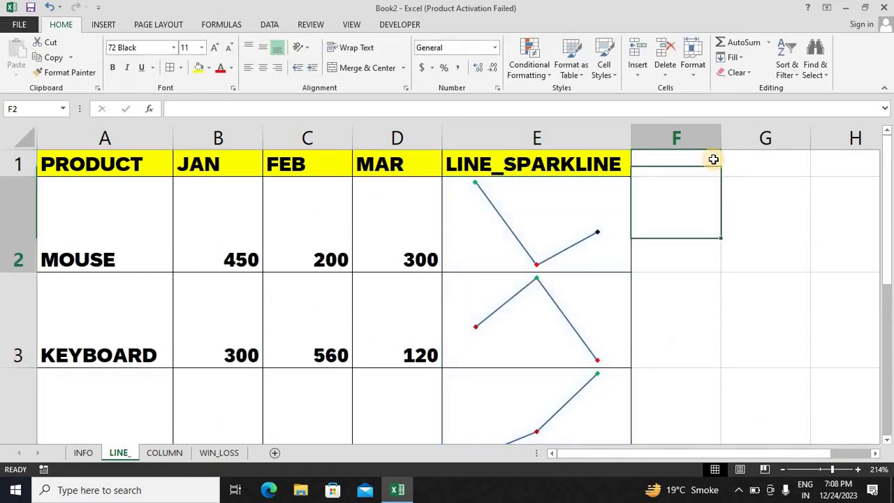
pyautogui.press('Left')
pyautogui.press('Left')
pyautogui.press('Right')
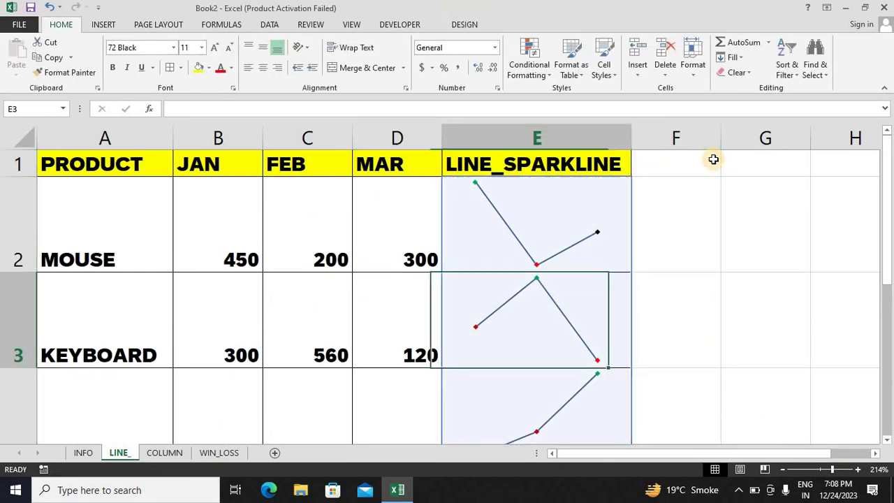
pyautogui.press('Down')
pyautogui.press('Down')
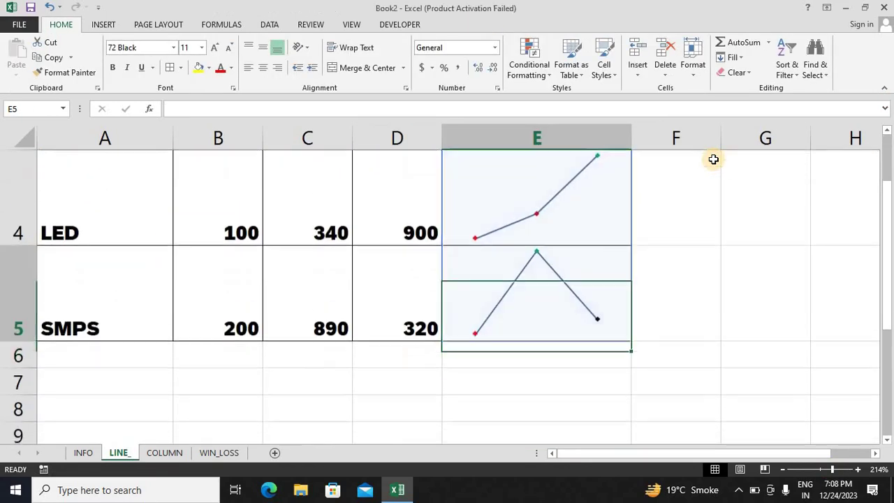
# Step: Change the sparkline color of the line sparklines in E2:E5 to standard dark blue
pyautogui.press('Up')
pyautogui.press('Up')
pyautogui.press('Up')
pyautogui.press('Up')
pyautogui.press('Down')
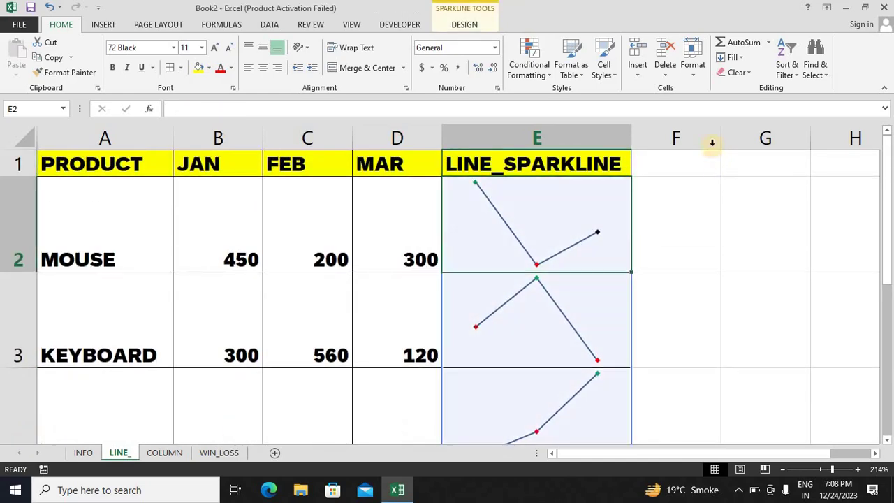
pyautogui.click(468, 25)
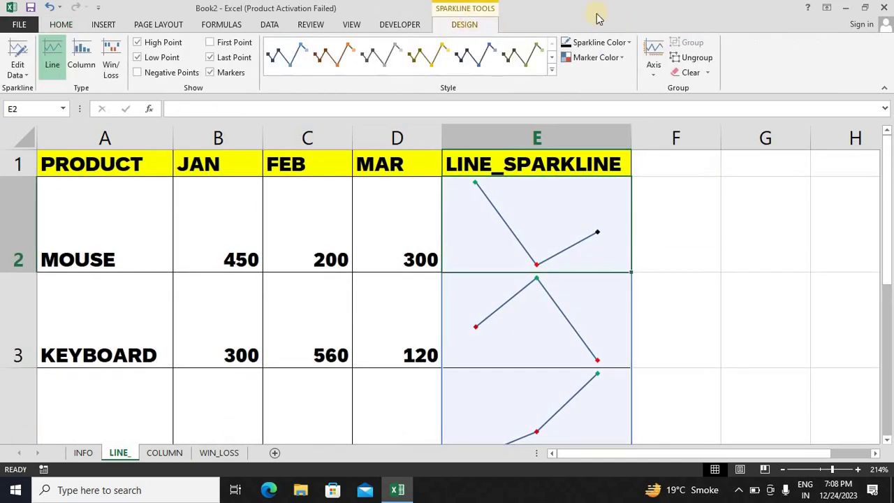
pyautogui.click(659, 67)
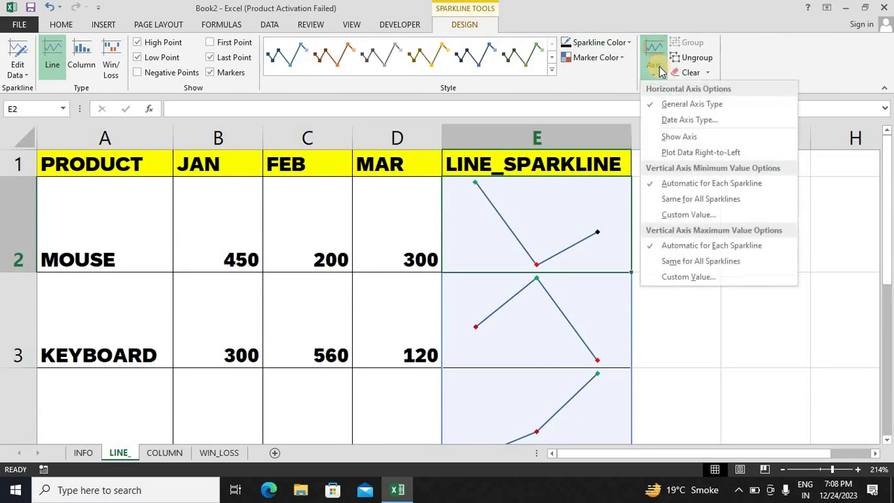
pyautogui.click(597, 43)
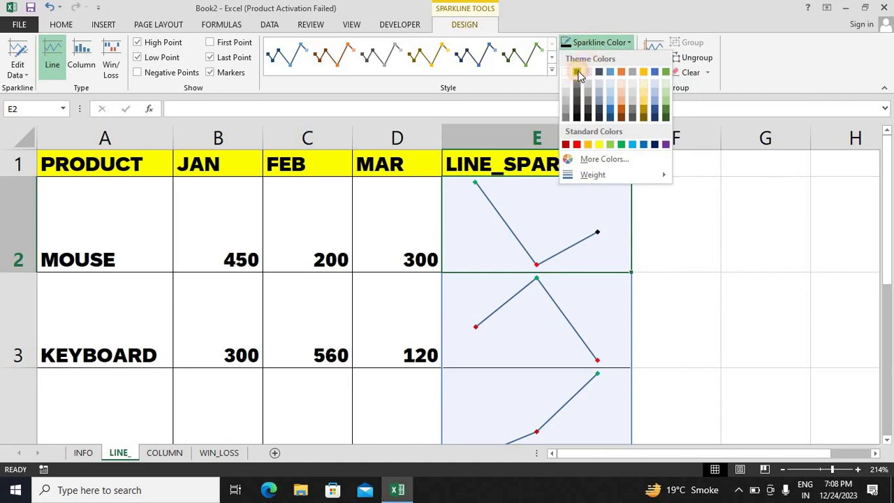
pyautogui.click(577, 72)
pyautogui.click(612, 43)
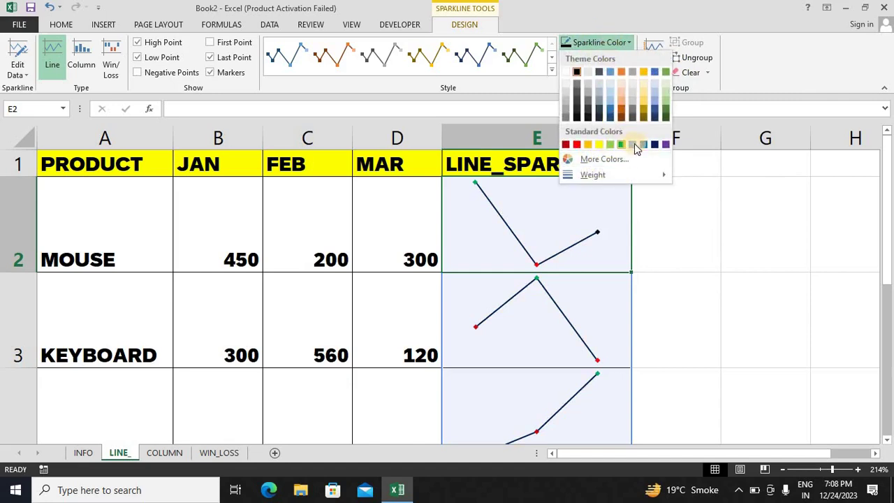
pyautogui.click(655, 145)
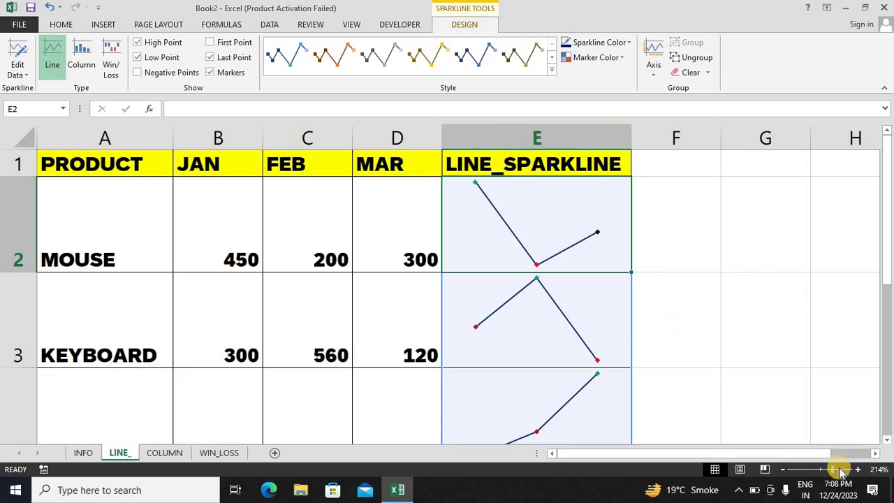
# Step: Set the MOUSE row's February figure in C2 to 2000
pyautogui.keyDown('ctrl'); pyautogui.scroll(4, 706, 252); pyautogui.keyUp('ctrl')
pyautogui.click(705, 251)
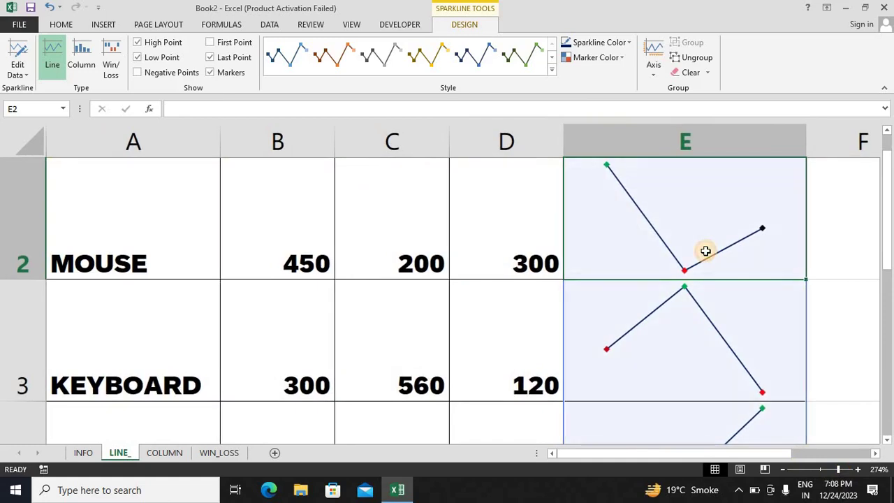
pyautogui.press('Up')
pyautogui.press('Down')
pyautogui.press('Left')
pyautogui.press('Left')
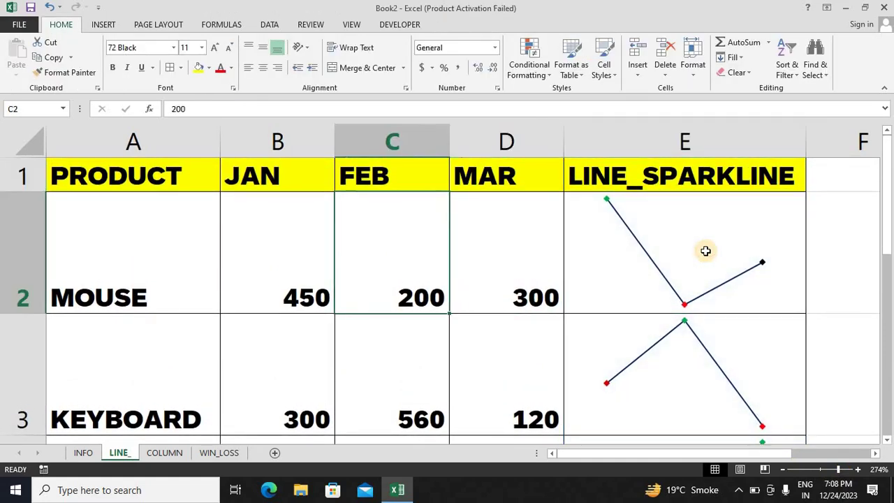
pyautogui.press('Left')
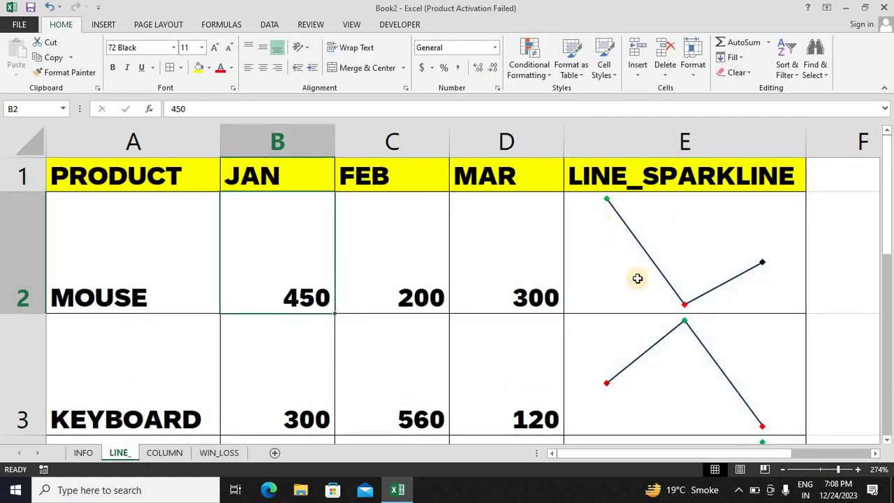
pyautogui.press('Down')
pyautogui.press('Right')
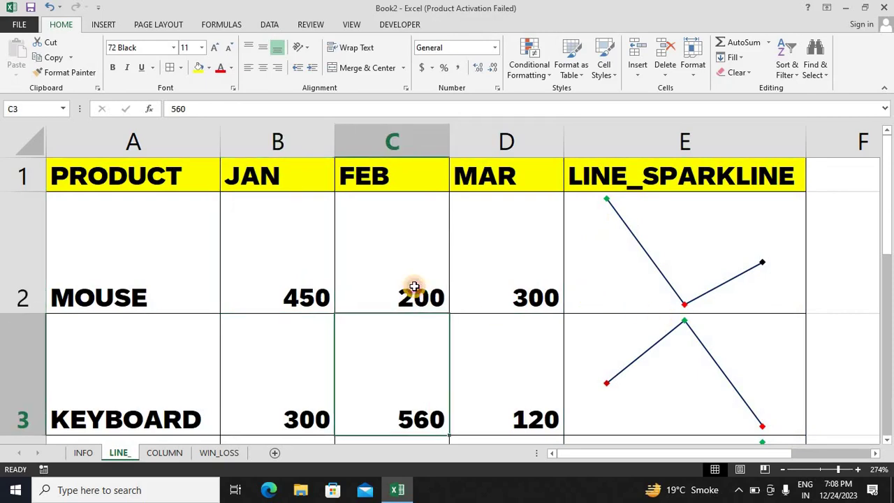
pyautogui.press('Up')
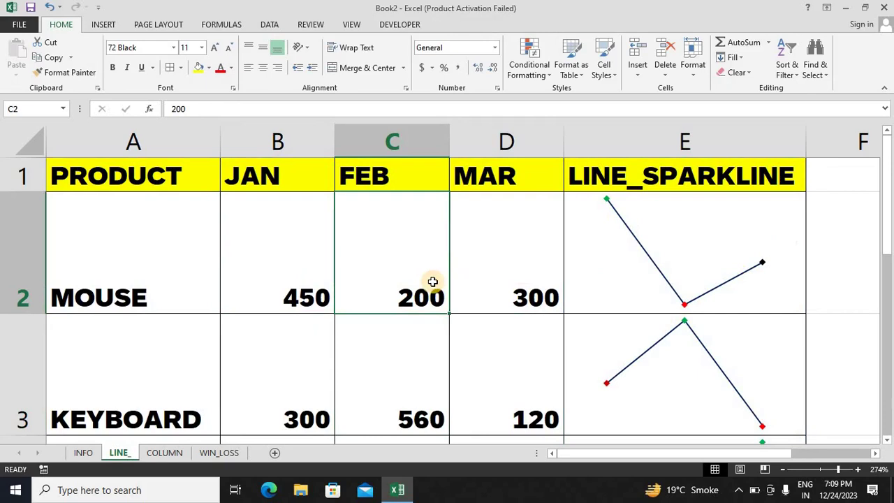
pyautogui.write('2000')
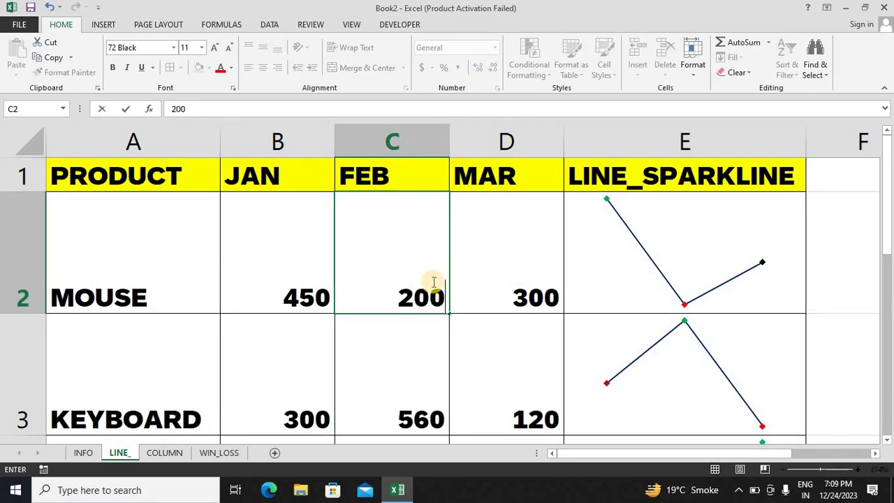
pyautogui.press('Return')
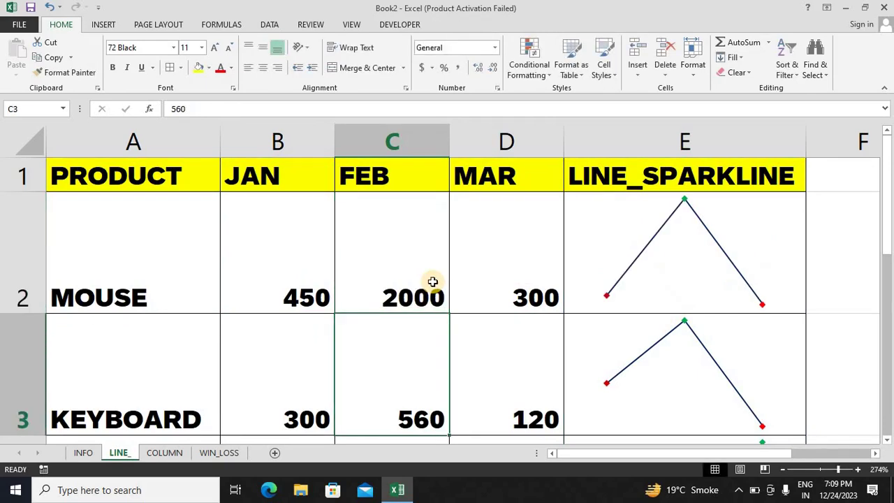
# Step: Set the MOUSE row's March figure in D2 to 780 and its January figure in B2 to 78
pyautogui.click(530, 286)
pyautogui.write('780')
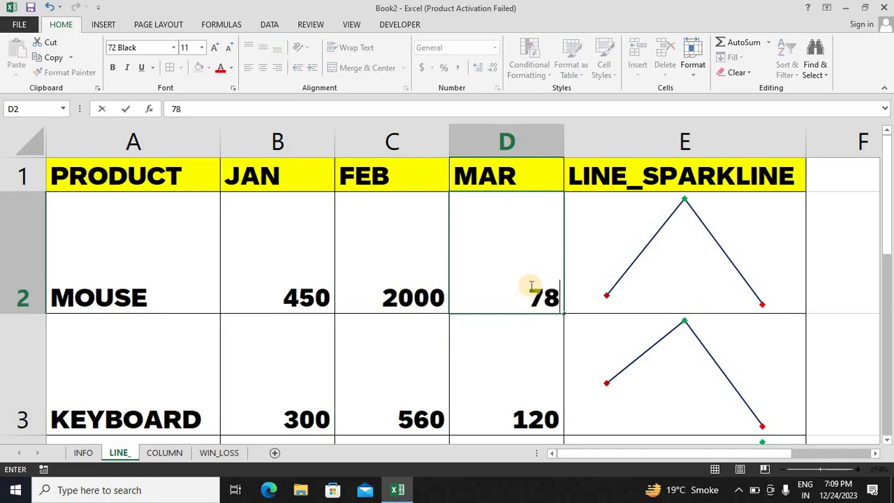
pyautogui.press('Tab')
pyautogui.press('Left')
pyautogui.press('Left')
pyautogui.press('Left')
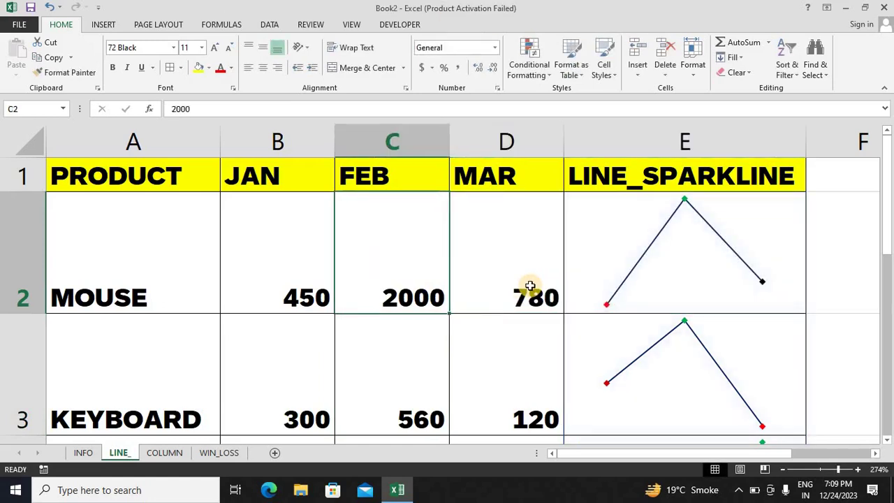
pyautogui.write('78')
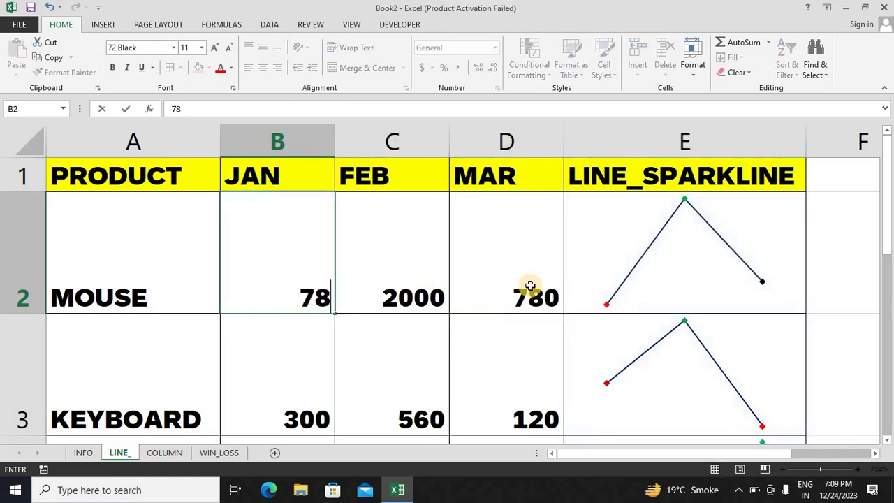
pyautogui.press('Return')
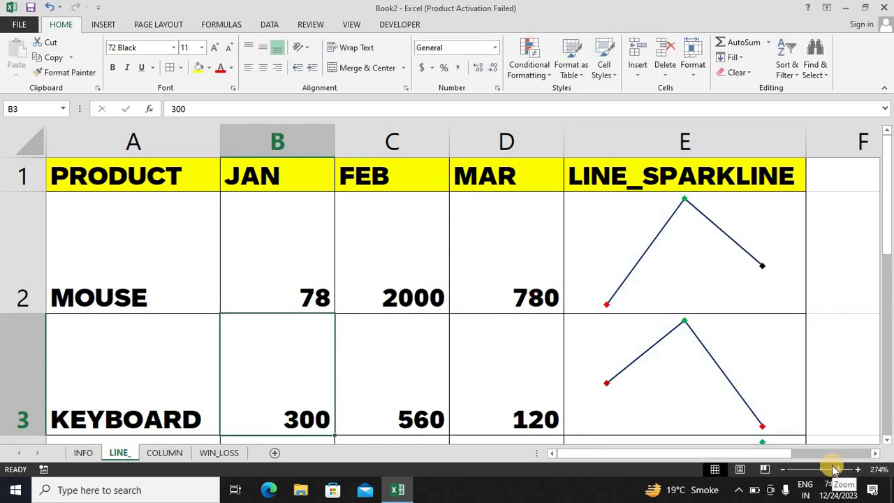
pyautogui.moveTo(836, 469); pyautogui.dragTo(830, 469)
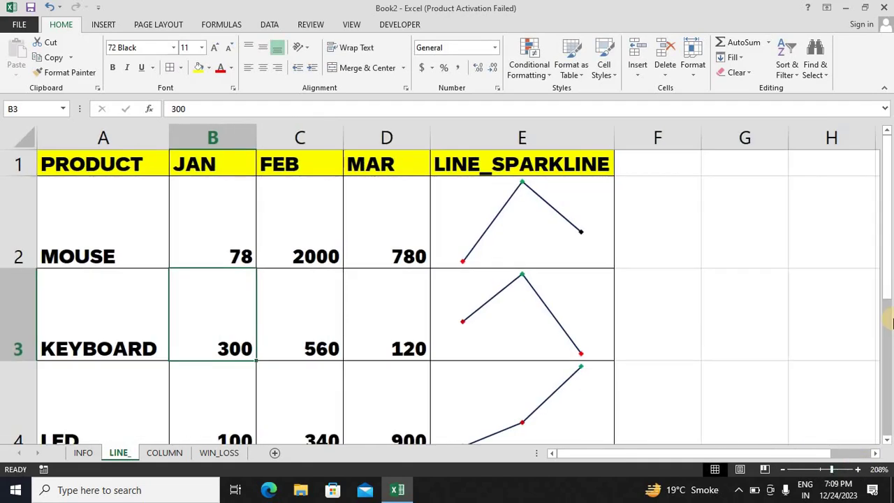
pyautogui.click(887, 440)
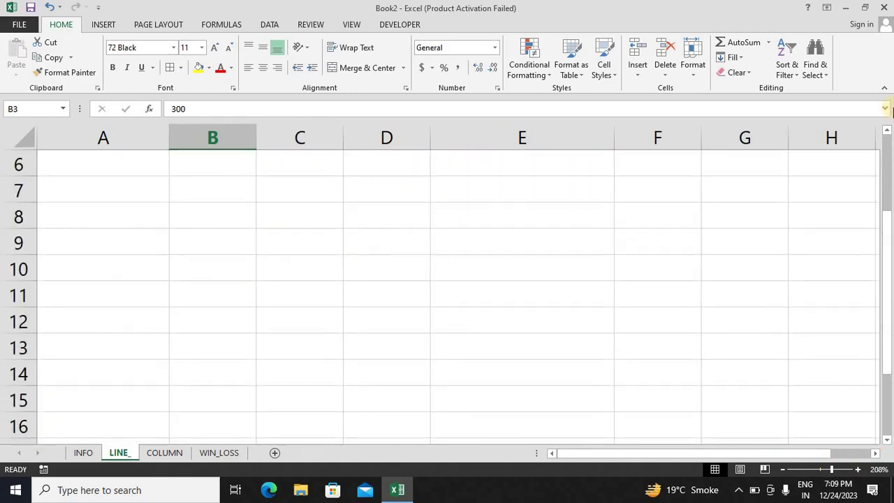
pyautogui.moveTo(889, 156); pyautogui.dragTo(888, 137)
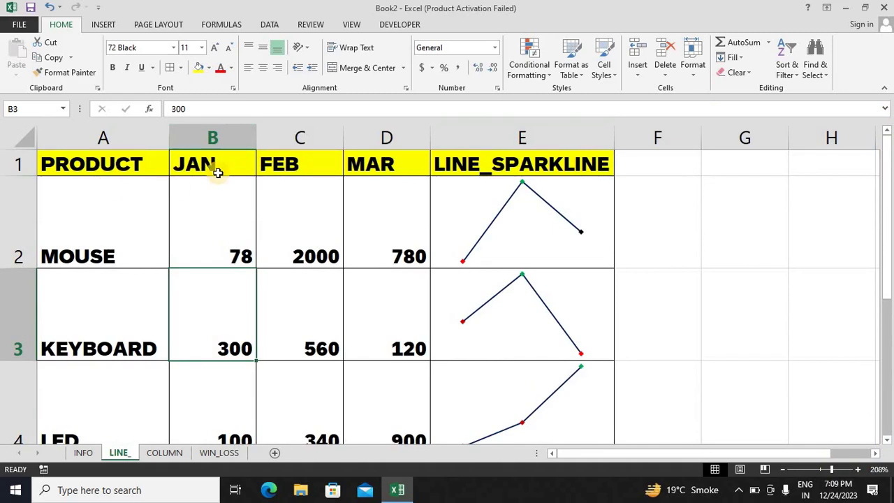
# Step: Insert a column sparkline in B1 of the COLUMN sheet from data range B3:B6, and fill it across through D1
pyautogui.click(168, 457)
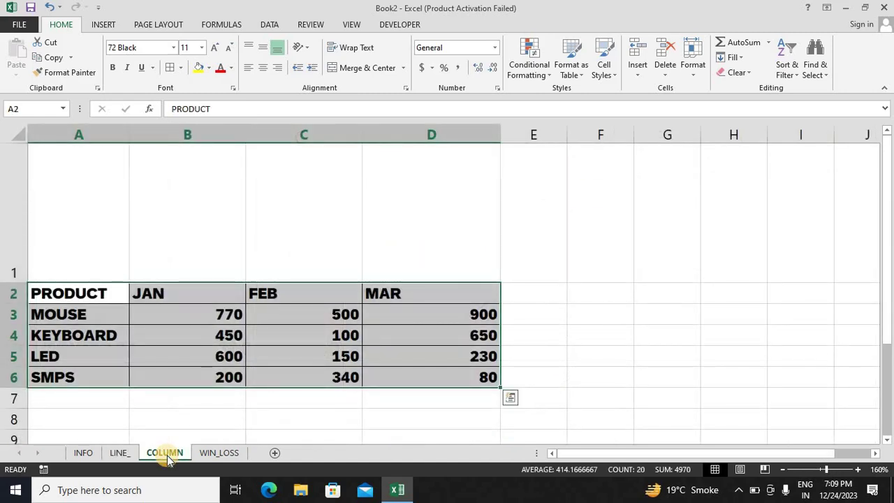
pyautogui.click(134, 453)
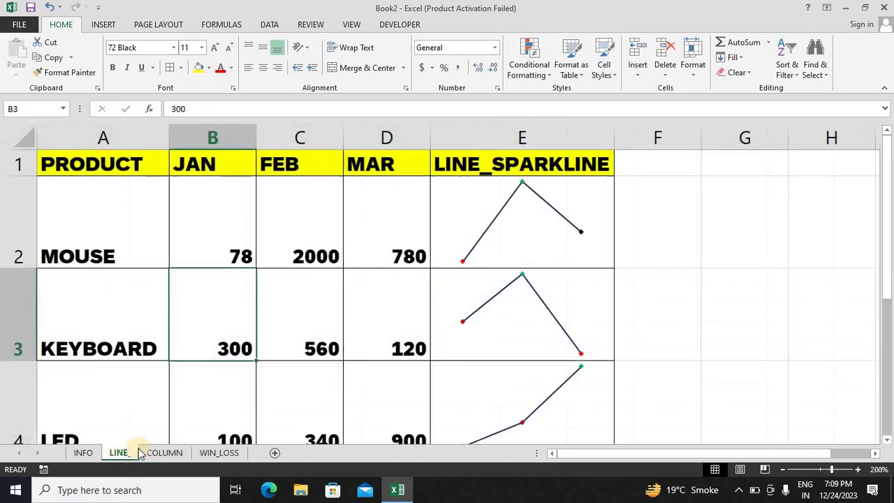
pyautogui.click(171, 452)
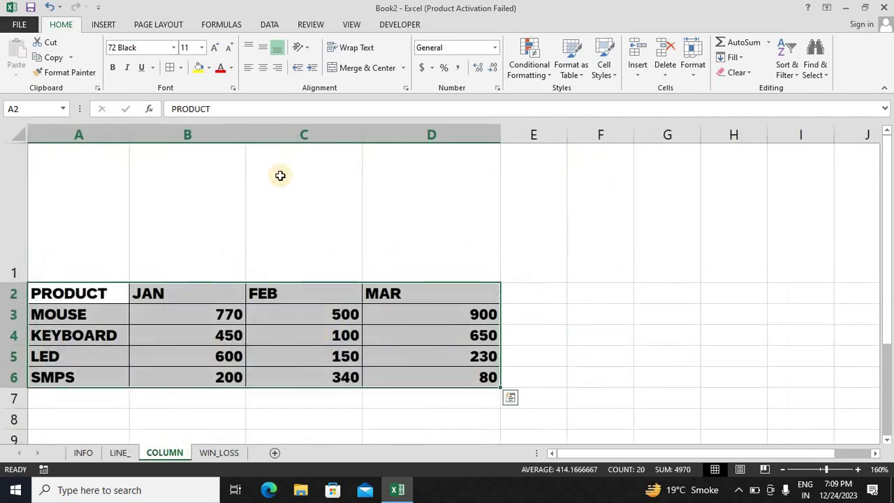
pyautogui.click(193, 167)
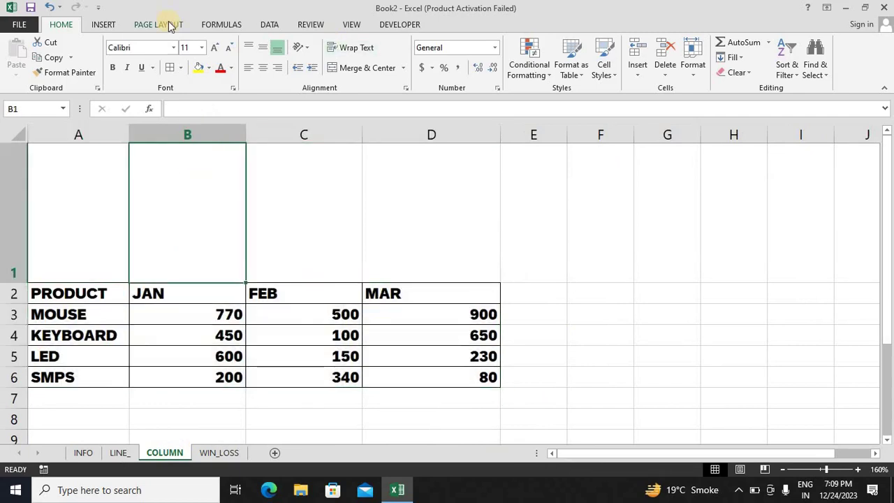
pyautogui.click(106, 25)
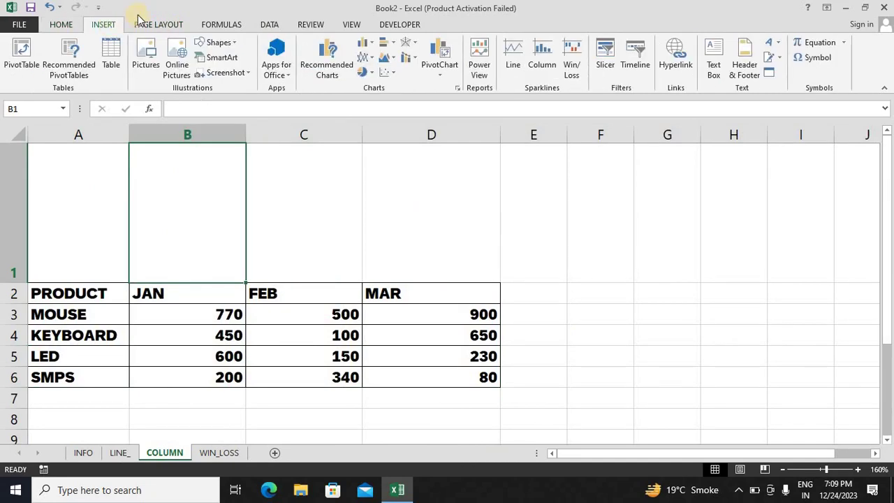
pyautogui.click(553, 63)
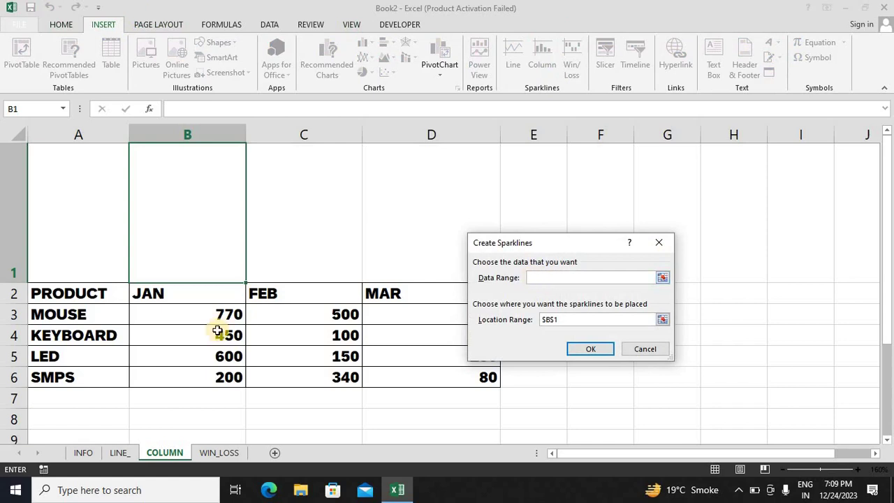
pyautogui.click(194, 319)
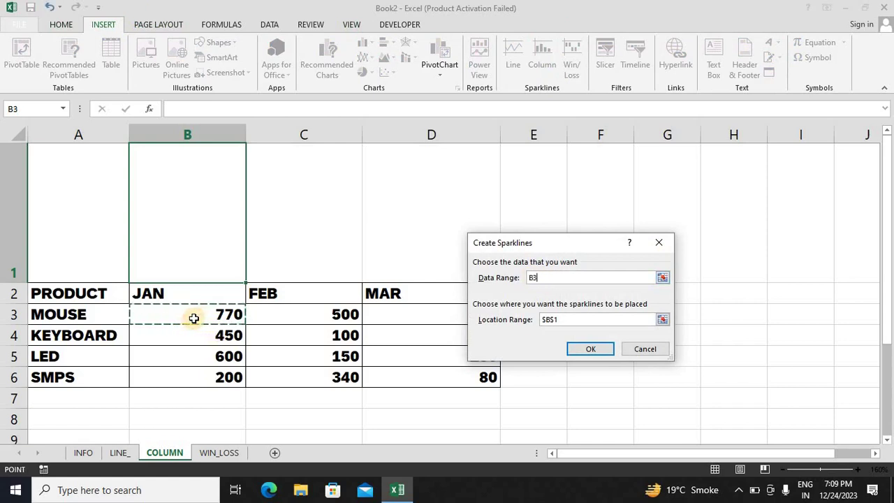
pyautogui.hotkey('shift', 'Down')
pyautogui.hotkey('shift', 'Down')
pyautogui.hotkey('shift', 'Down')
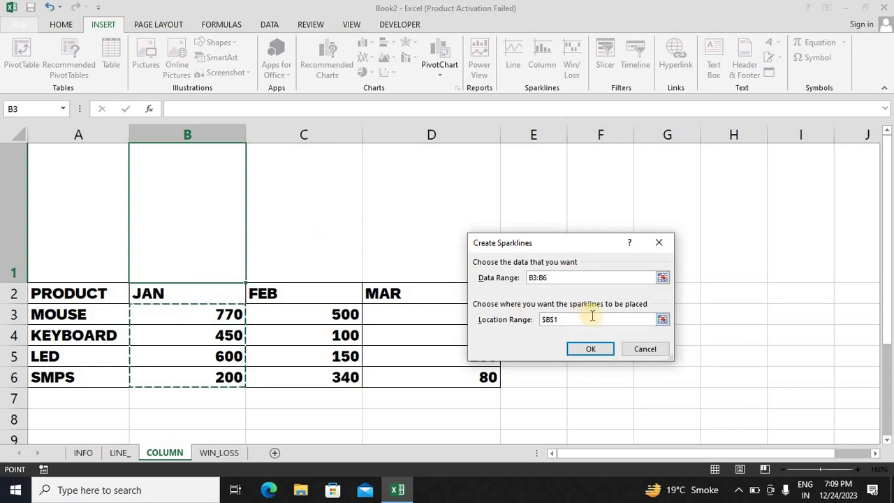
pyautogui.click(590, 348)
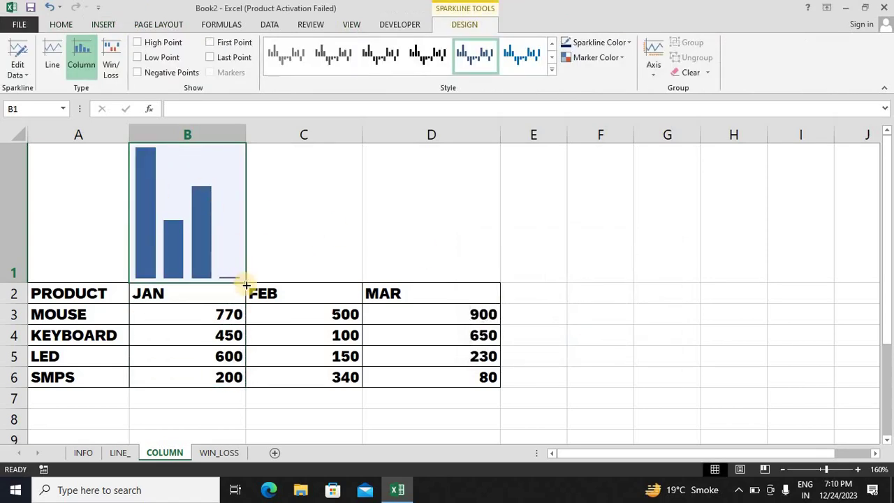
pyautogui.moveTo(246, 284); pyautogui.dragTo(484, 256)
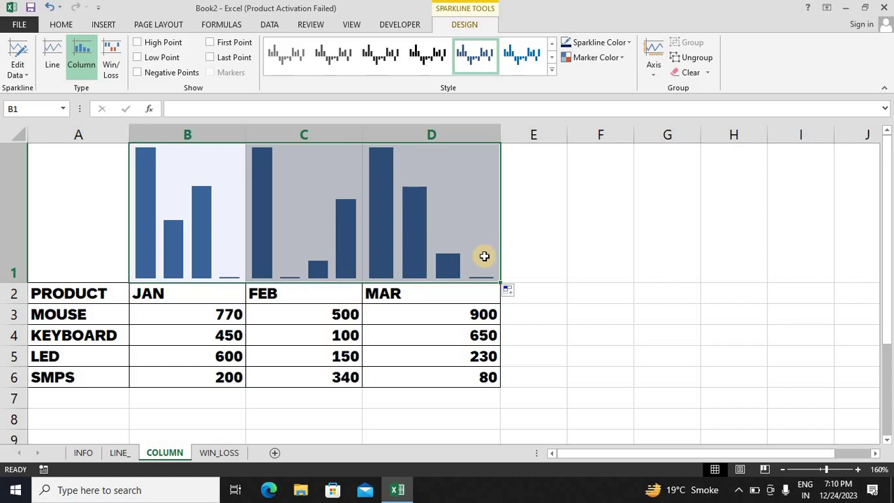
# Step: Color the high points of the column sparklines in B1:D1 standard green and the low points standard red
pyautogui.click(597, 60)
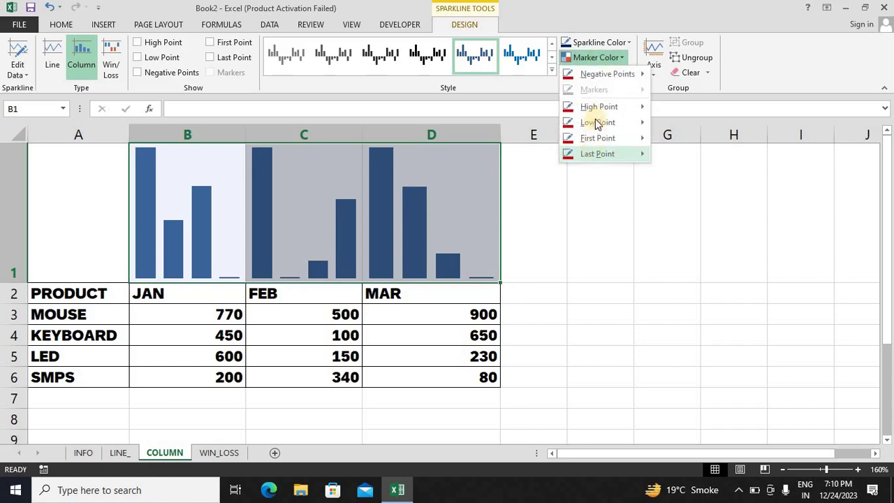
pyautogui.moveTo(597, 108)
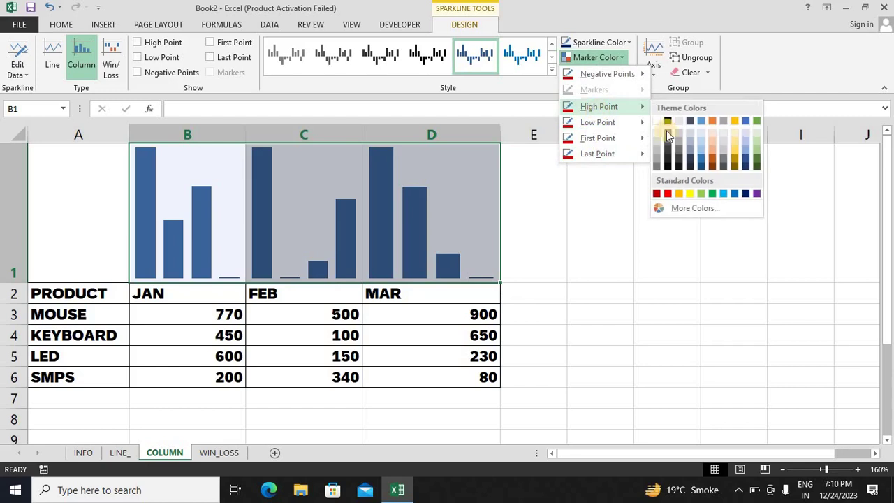
pyautogui.click(710, 194)
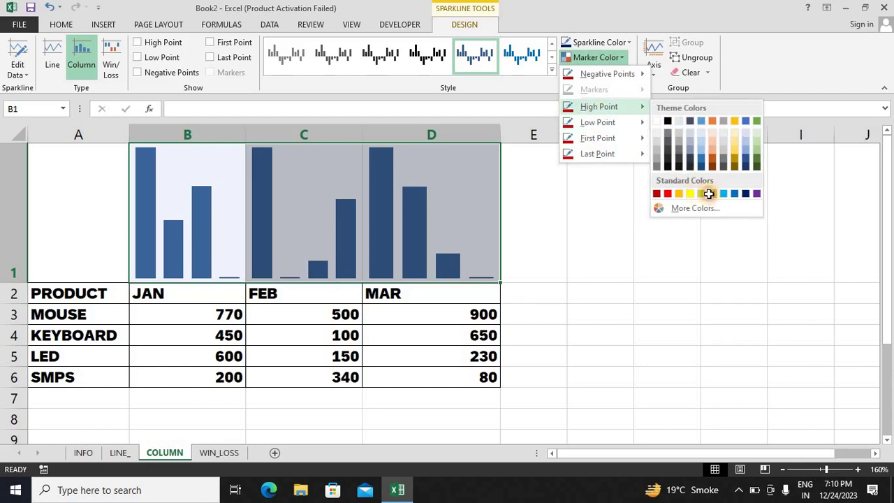
pyautogui.click(604, 57)
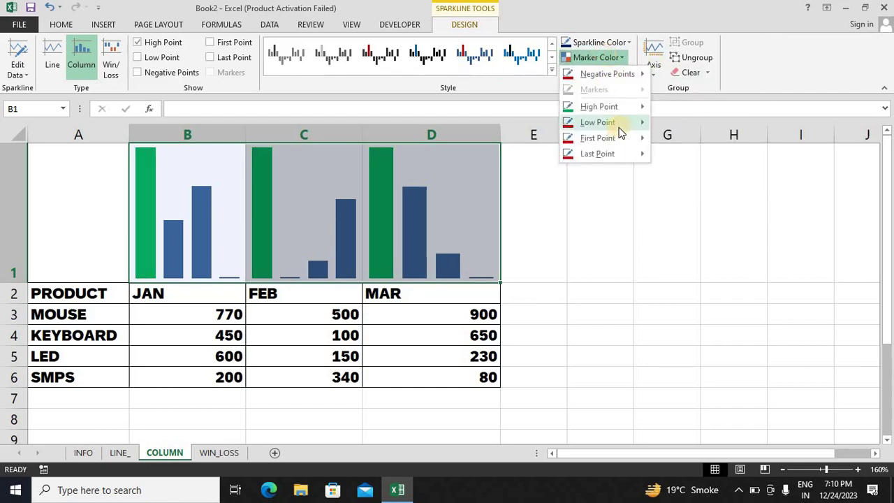
pyautogui.moveTo(617, 124)
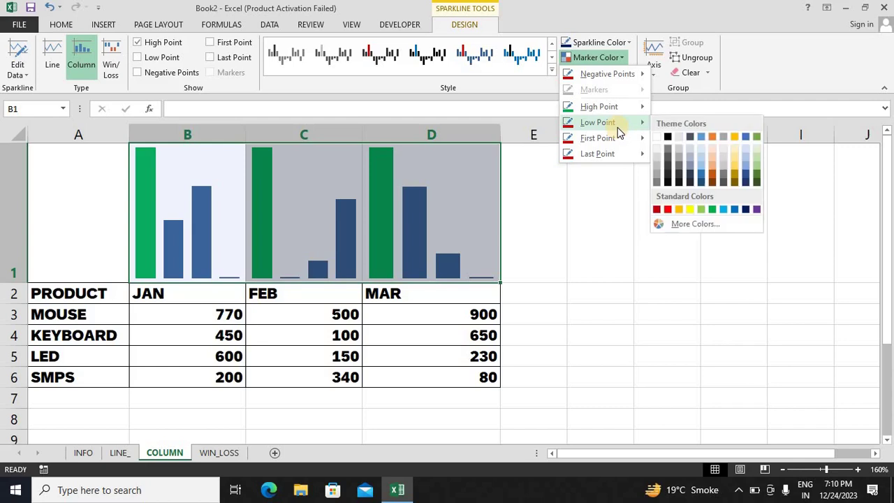
pyautogui.click(667, 209)
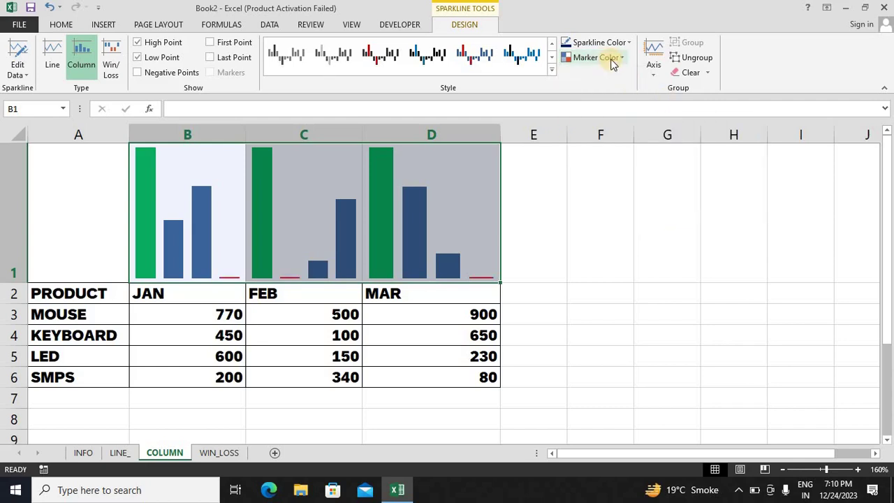
# Step: Change the sparkline color of the column sparklines in B1:D1 to black
pyautogui.click(610, 58)
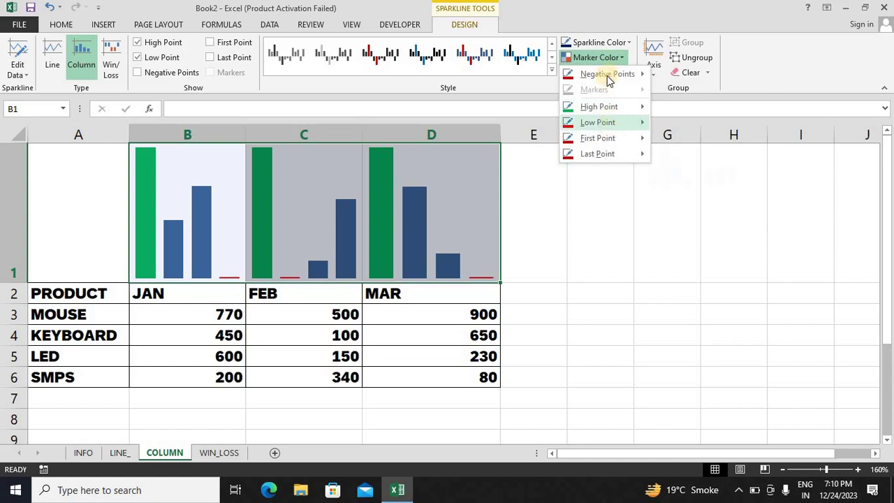
pyautogui.click(602, 43)
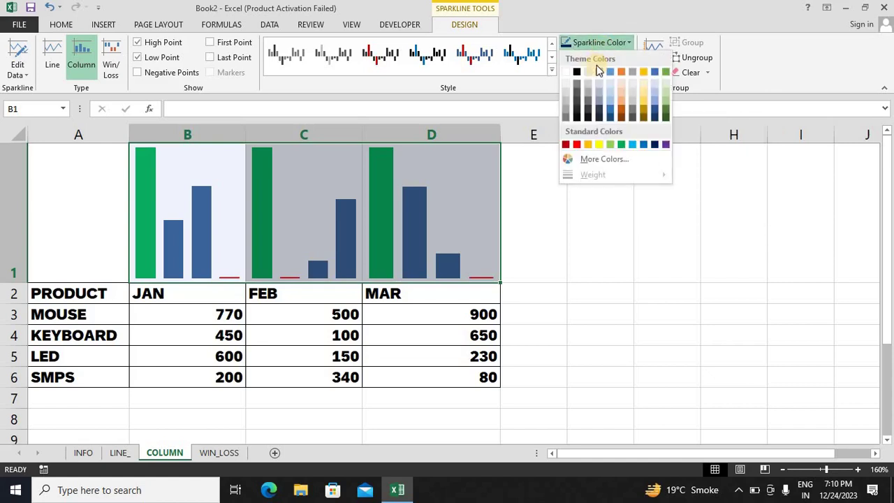
pyautogui.click(576, 72)
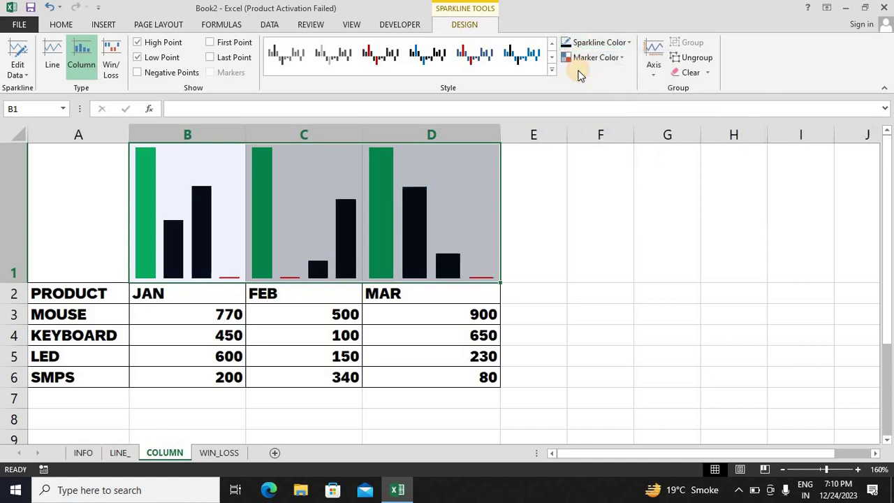
pyautogui.click(597, 149)
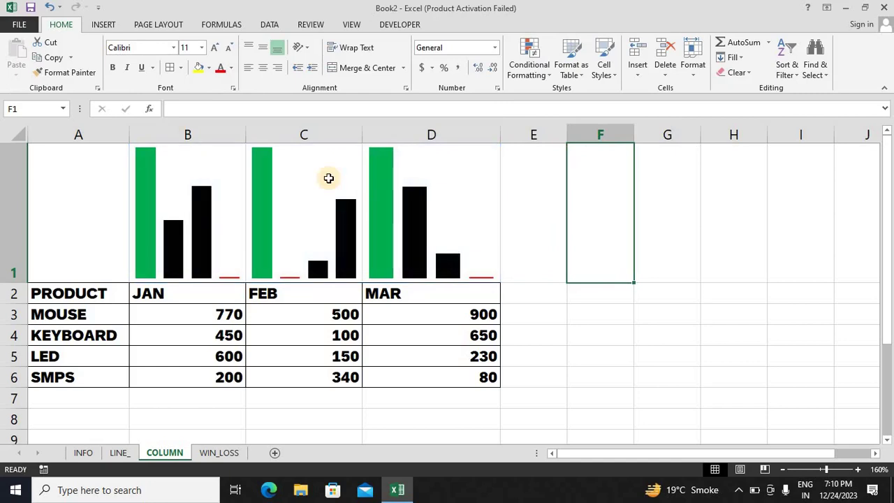
# Step: Show the last point and first point in the column sparklines in B1:D1
pyautogui.click(215, 192)
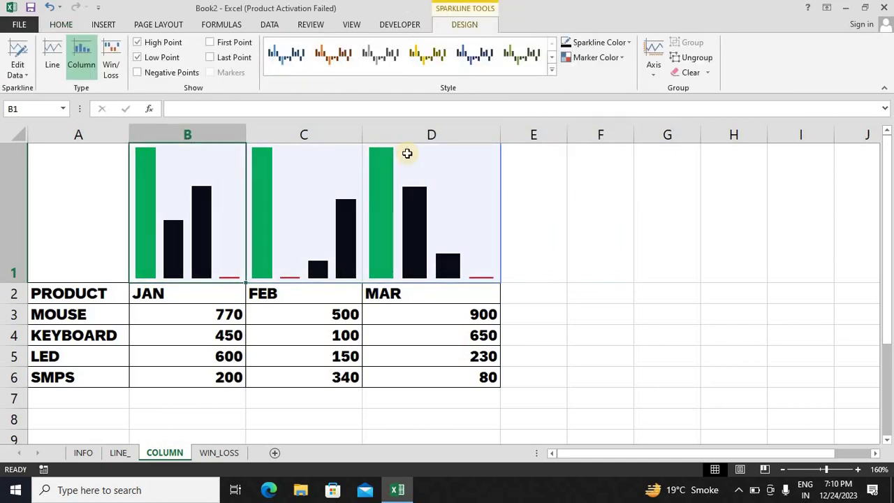
pyautogui.click(211, 57)
pyautogui.click(220, 44)
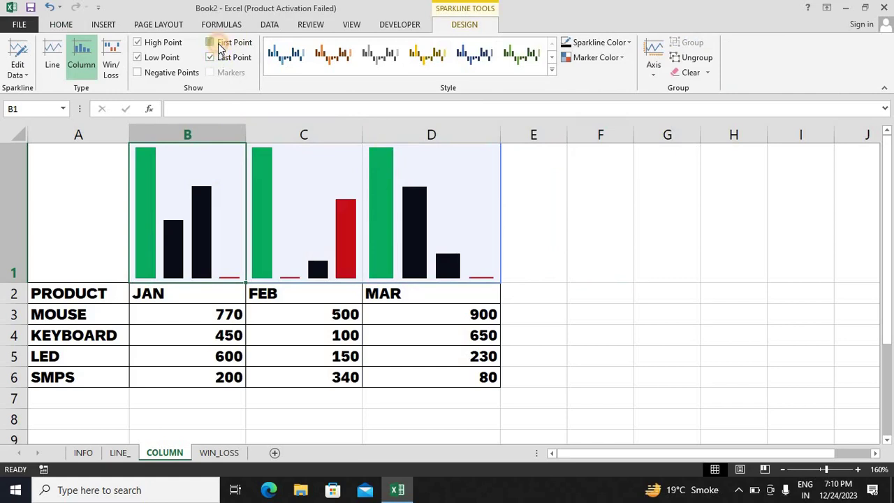
# Step: Toggle the negative, last and first point highlights of the column sparklines to compare their effect
pyautogui.click(173, 74)
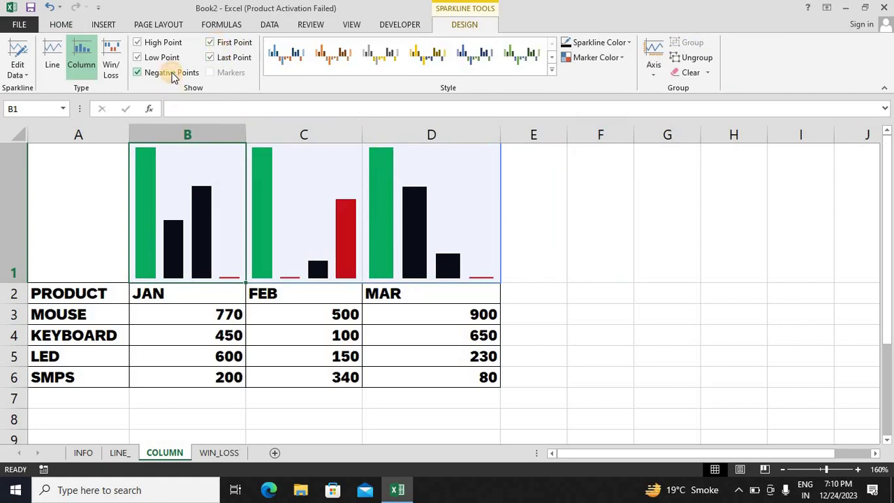
pyautogui.click(173, 74)
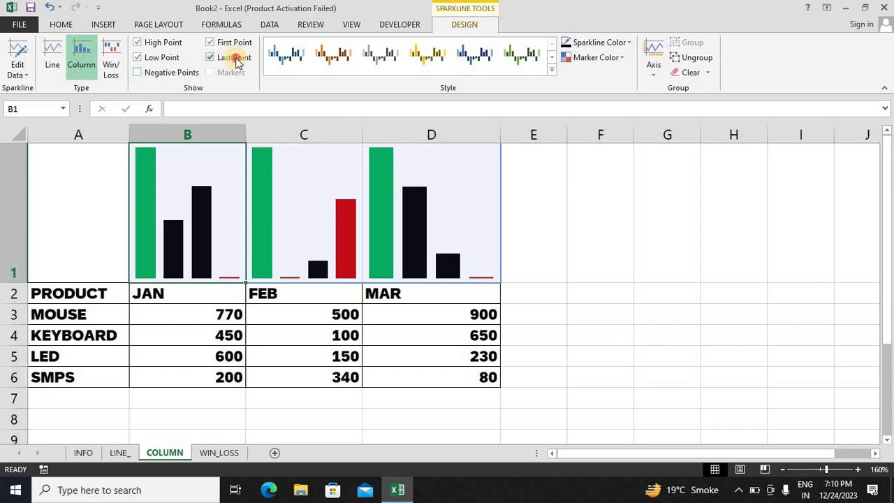
pyautogui.click(235, 60)
pyautogui.click(234, 60)
pyautogui.click(226, 47)
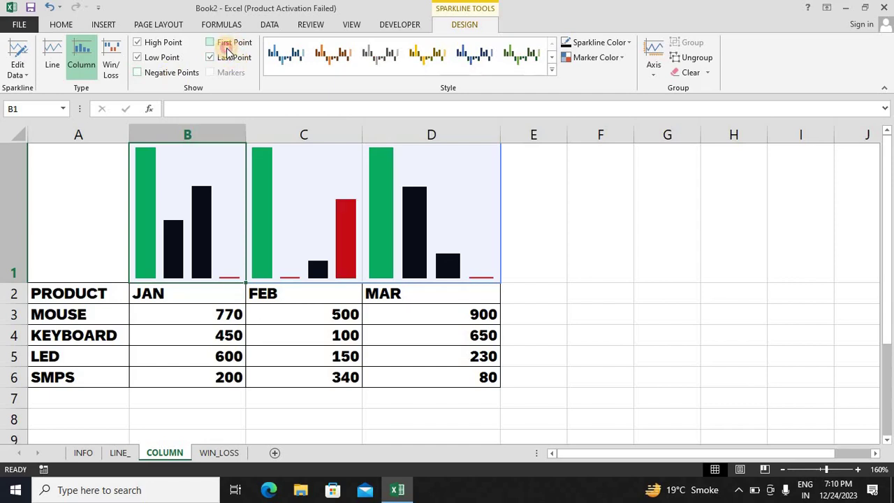
pyautogui.click(227, 49)
pyautogui.click(234, 61)
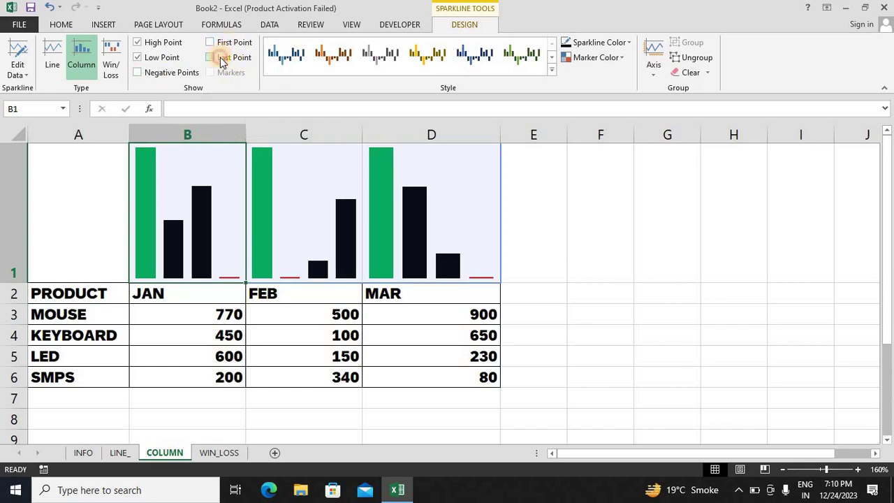
pyautogui.click(220, 57)
pyautogui.click(225, 44)
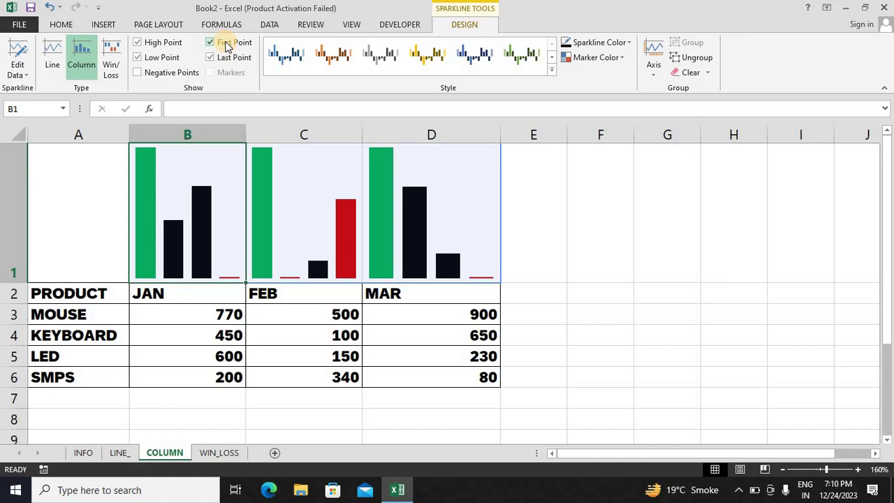
pyautogui.click(180, 314)
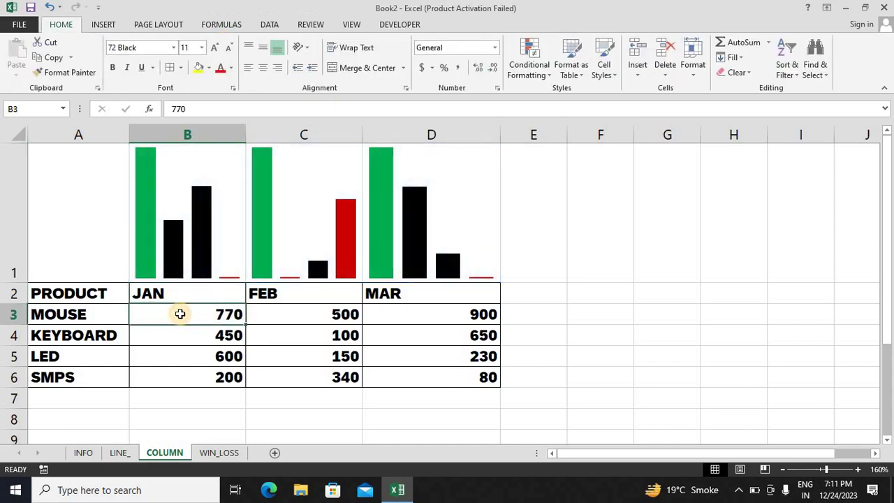
pyautogui.hotkey('shift', 'Right')
pyautogui.hotkey('shift', 'Right')
pyautogui.hotkey('shift', 'Right')
pyautogui.click(179, 314)
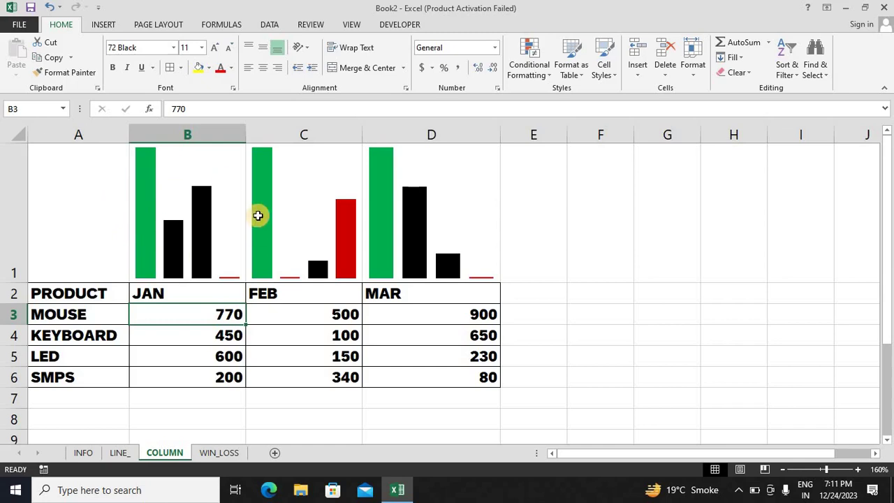
# Step: Set the SMPS row's February figure in C6 to 890 and its March figure in D6 to 800
pyautogui.click(345, 378)
pyautogui.write('880')
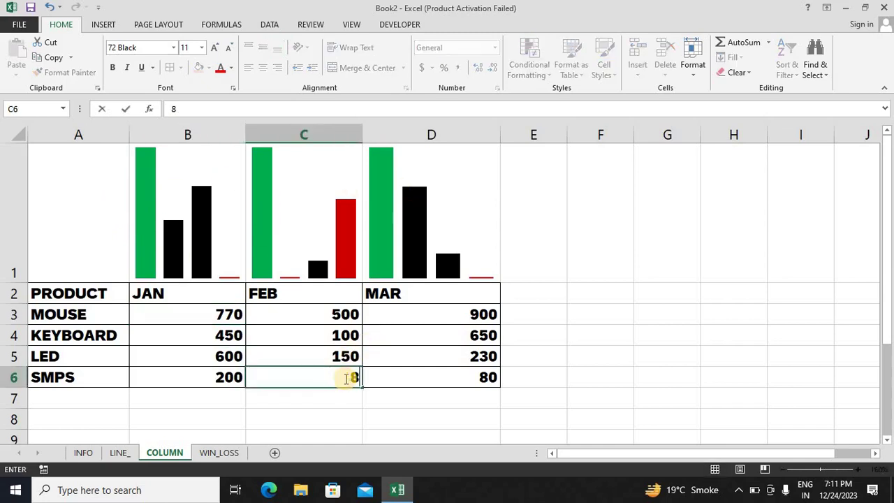
pyautogui.press('Return')
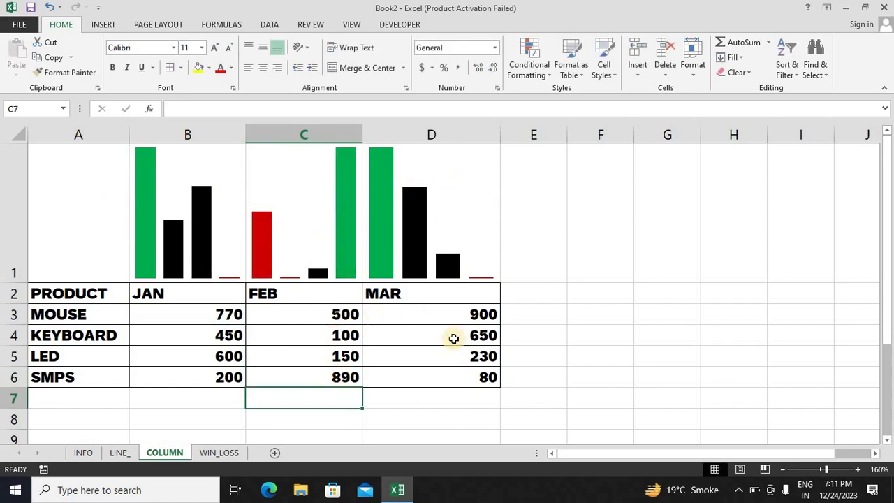
pyautogui.click(478, 377)
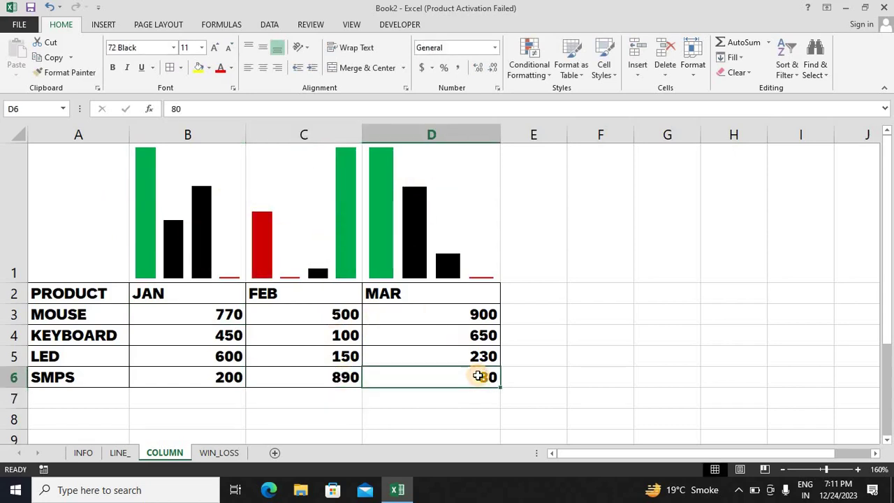
pyautogui.write('800')
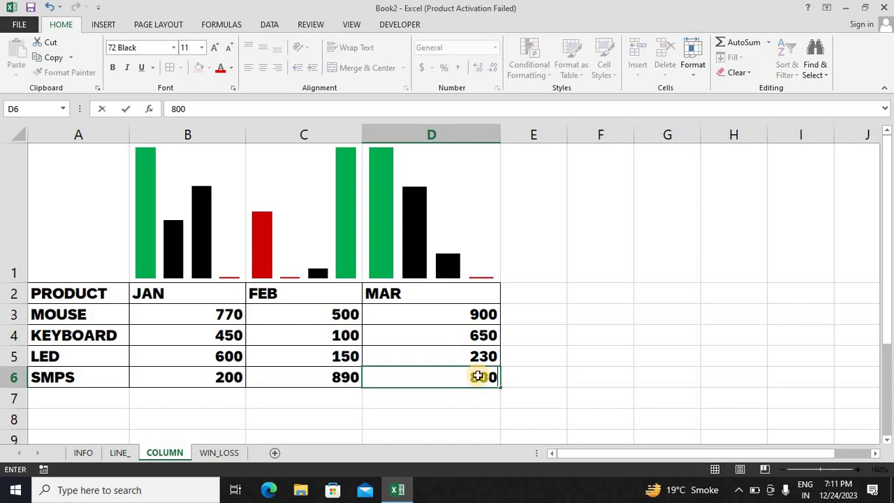
pyautogui.press('Return')
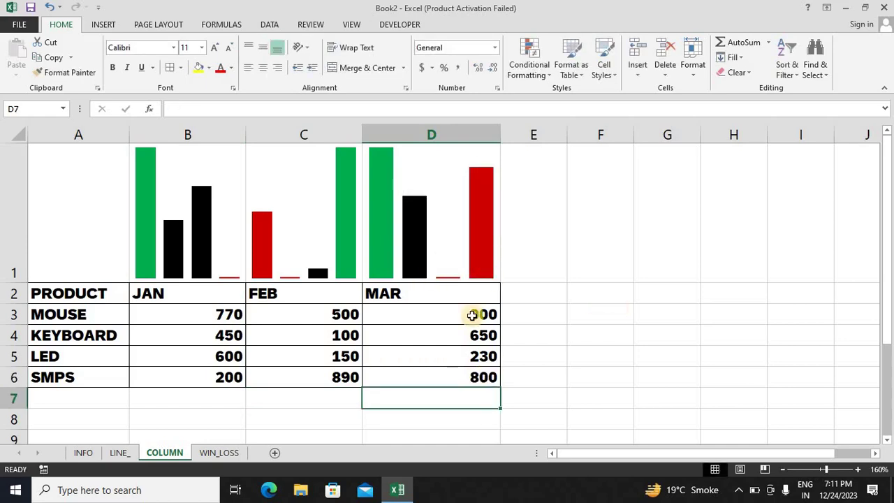
pyautogui.click(479, 379)
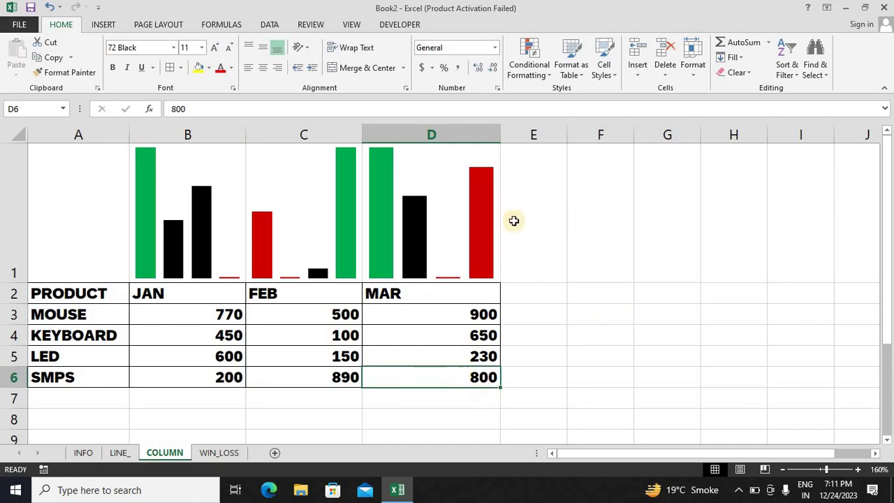
# Step: Apply standard green again as the high point marker color of the column sparklines
pyautogui.click(442, 260)
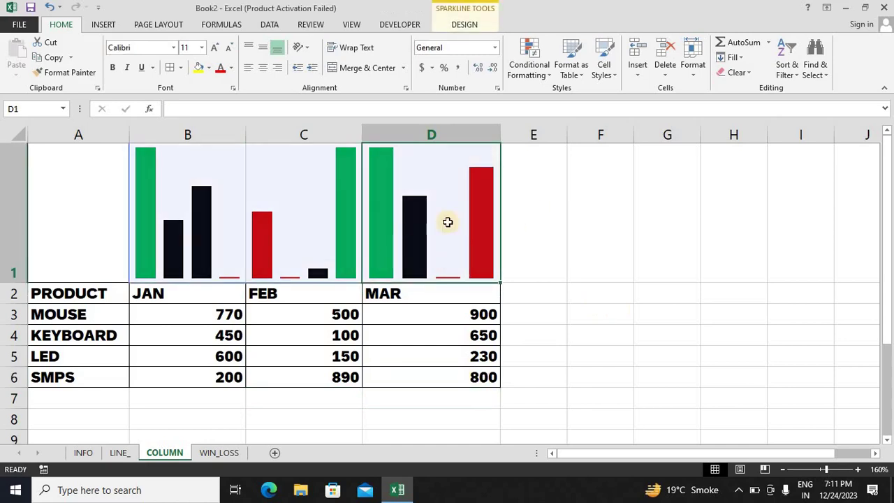
pyautogui.click(468, 25)
pyautogui.click(579, 59)
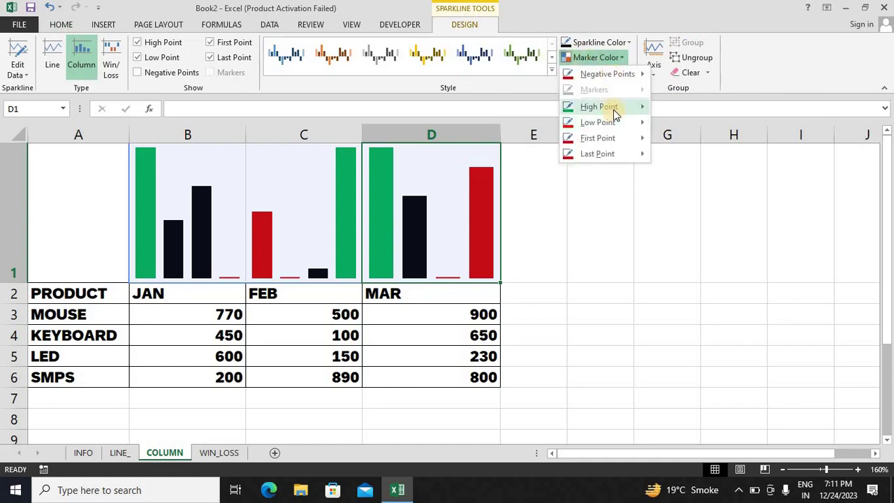
pyautogui.moveTo(613, 108)
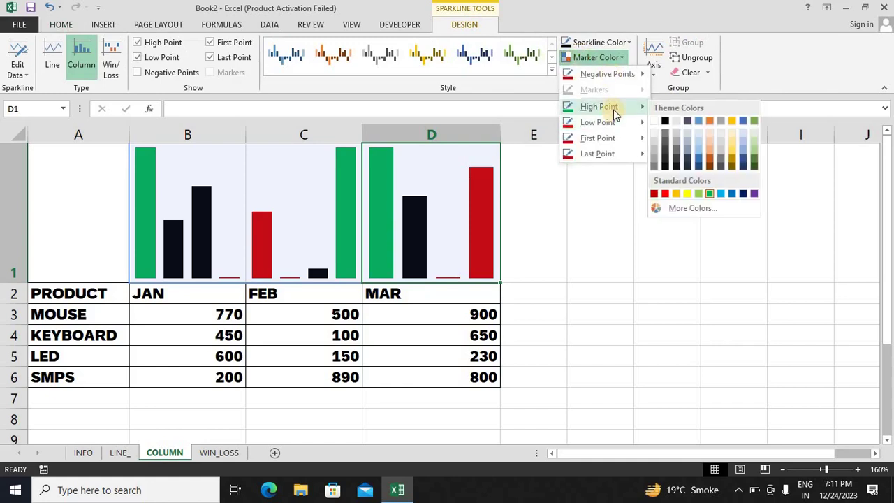
pyautogui.click(713, 194)
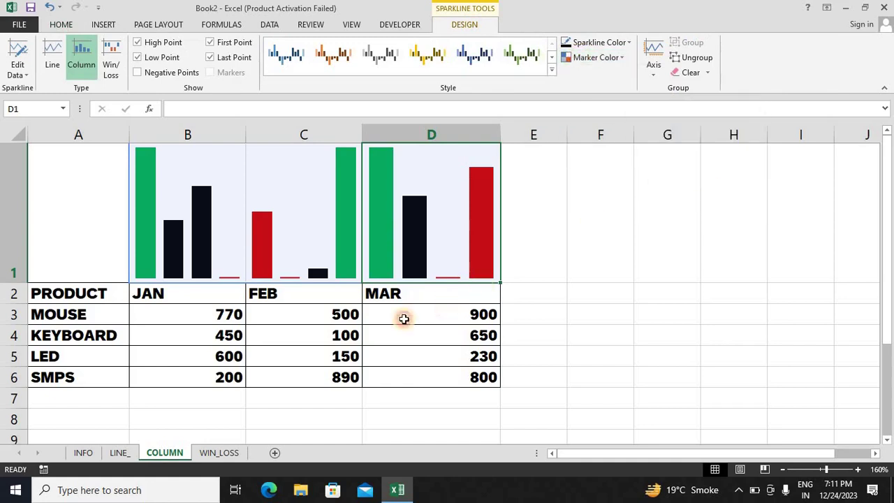
# Step: Set the MOUSE row's March figure in D3 to 90
pyautogui.click(471, 320)
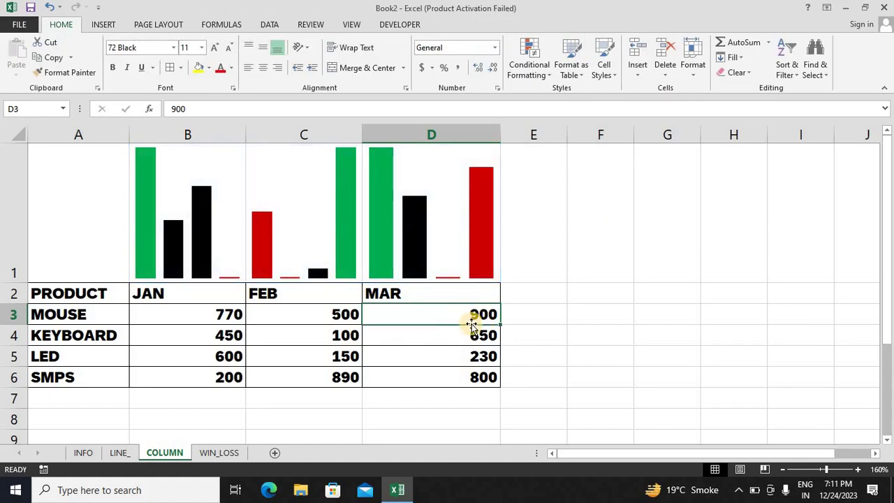
pyautogui.write('90')
pyautogui.press('Return')
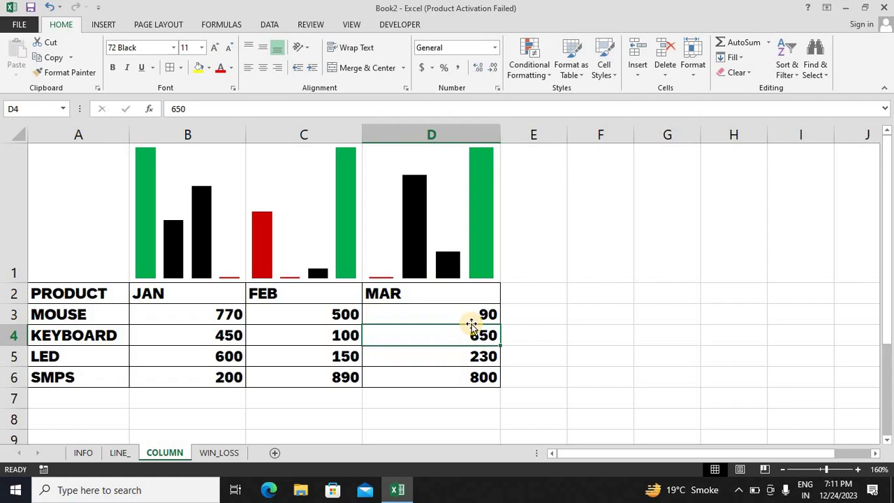
# Step: On the WIN_LOSS sheet, insert a win/loss sparkline in E2 from B2:D2 and fill it down to E5
pyautogui.click(216, 453)
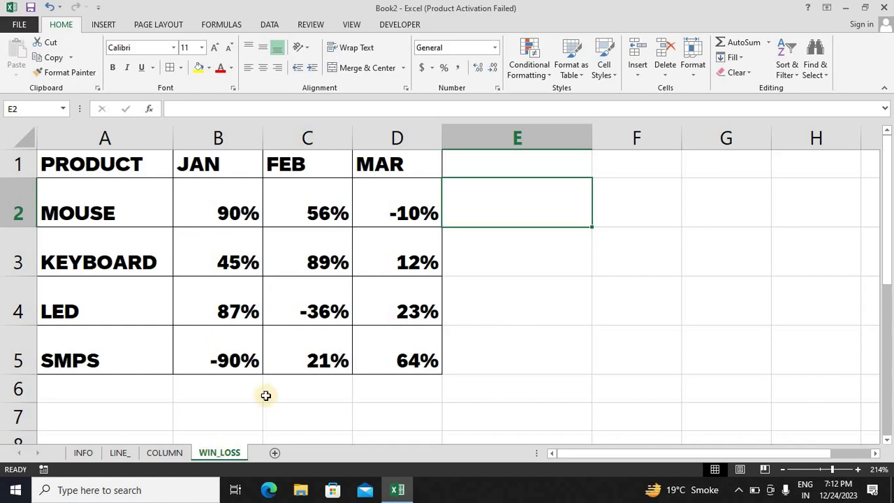
pyautogui.click(103, 25)
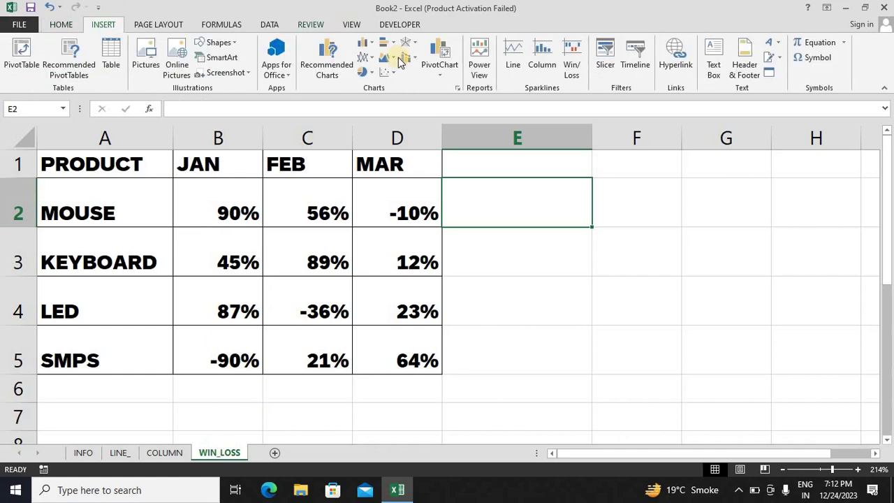
pyautogui.click(574, 68)
pyautogui.click(406, 218)
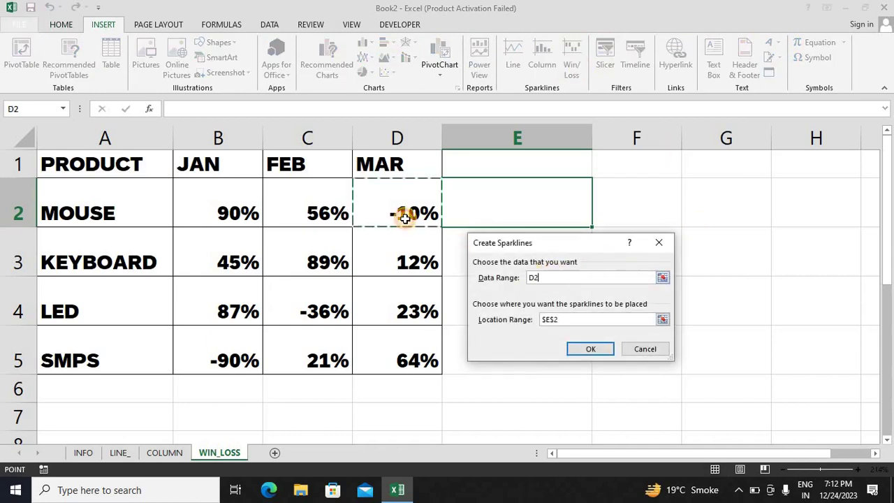
pyautogui.moveTo(405, 218); pyautogui.dragTo(209, 214)
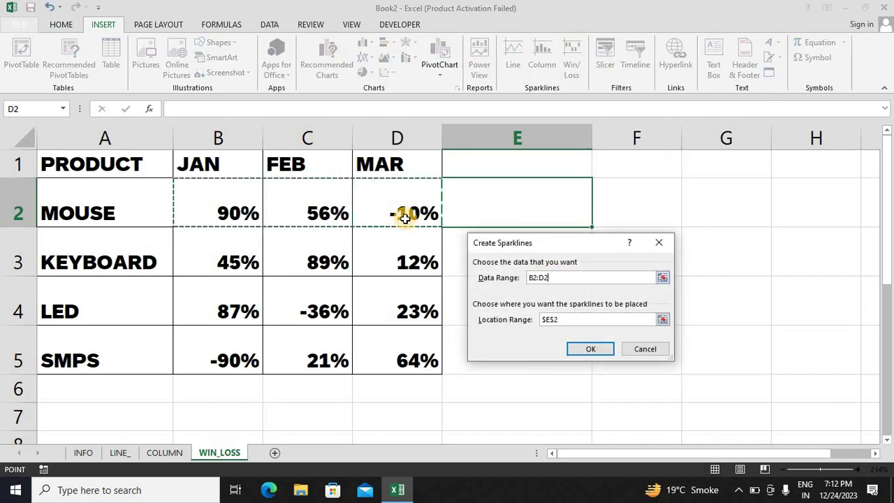
pyautogui.click(593, 352)
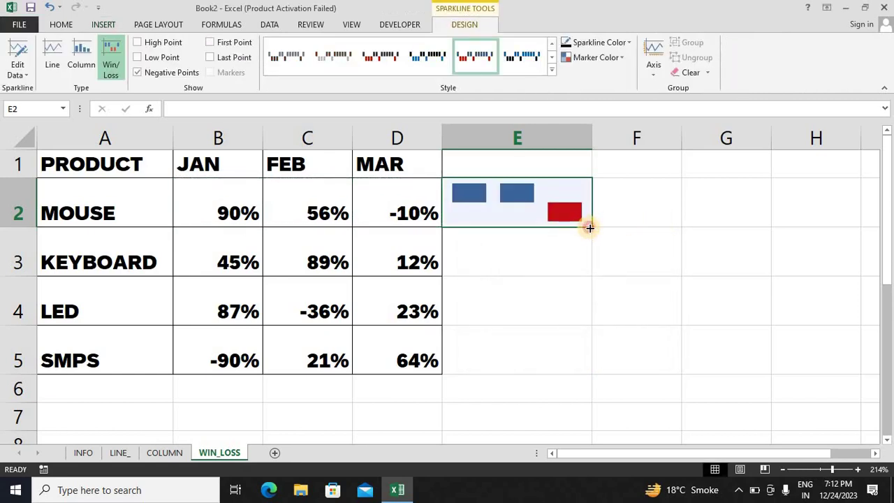
pyautogui.moveTo(590, 227); pyautogui.dragTo(572, 377)
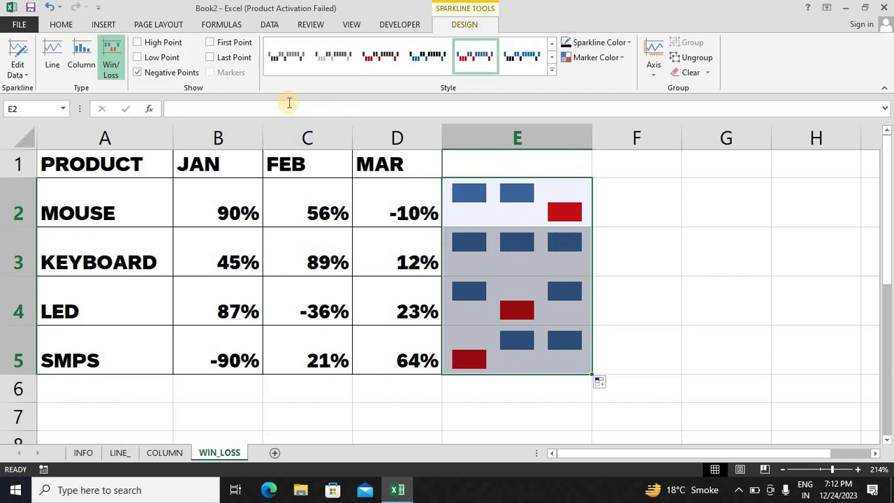
# Step: Color the high points of the E2:E5 win/loss sparklines standard green and their low points standard red
pyautogui.click(596, 59)
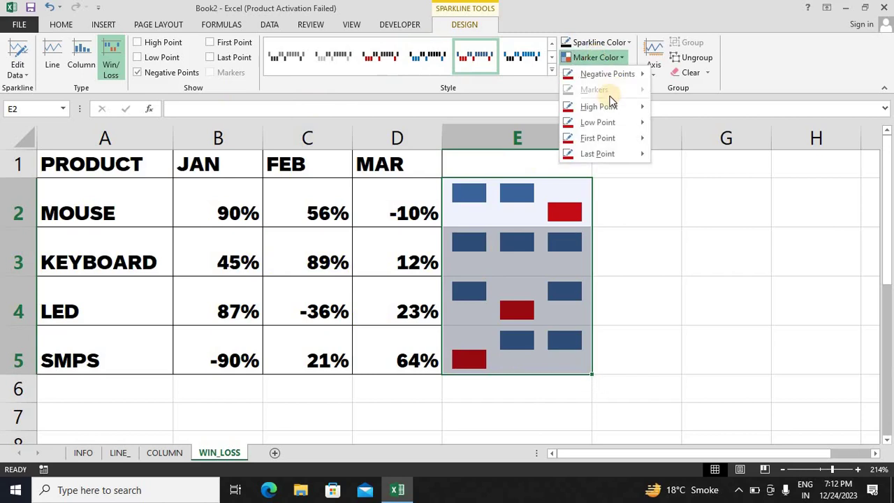
pyautogui.moveTo(610, 106)
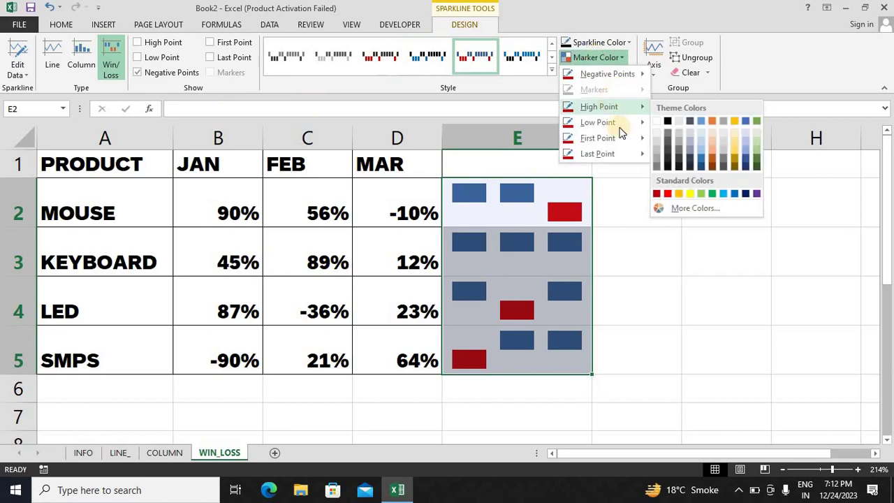
pyautogui.click(708, 193)
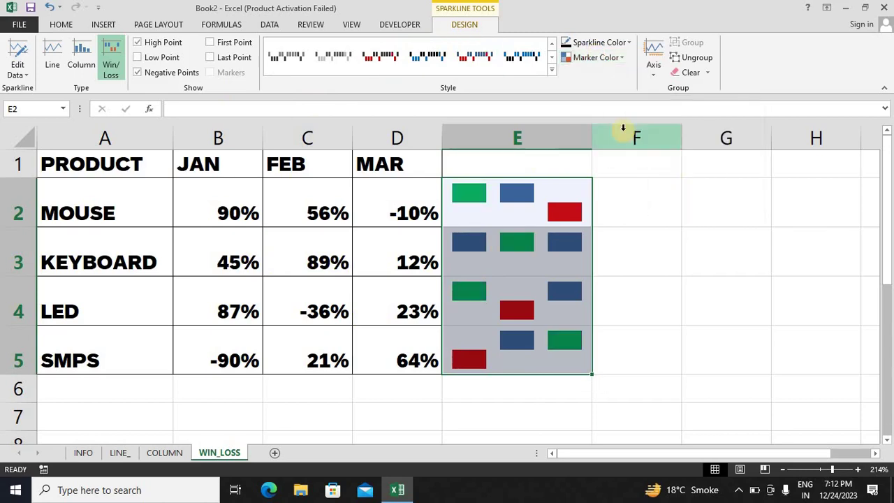
pyautogui.click(596, 60)
pyautogui.moveTo(609, 123)
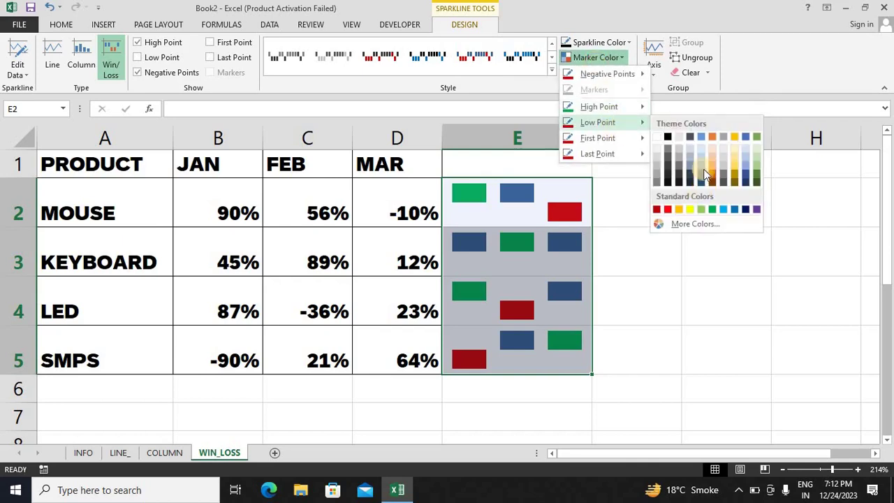
pyautogui.click(668, 209)
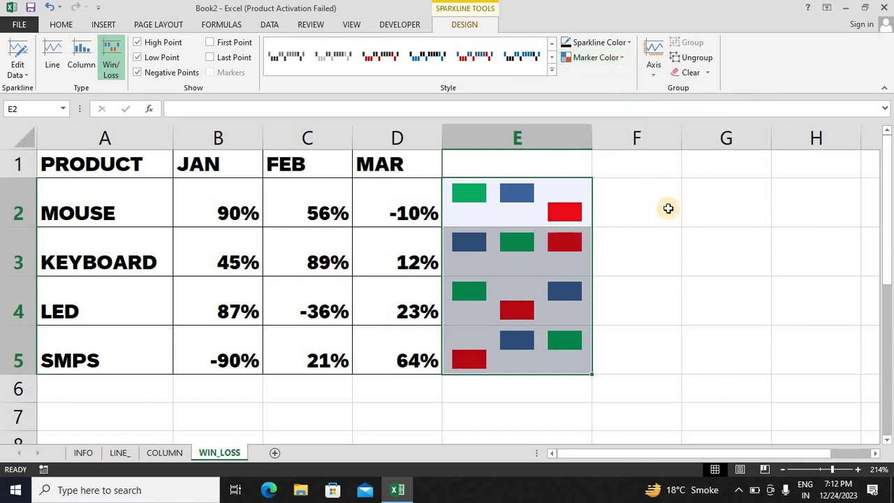
pyautogui.click(668, 208)
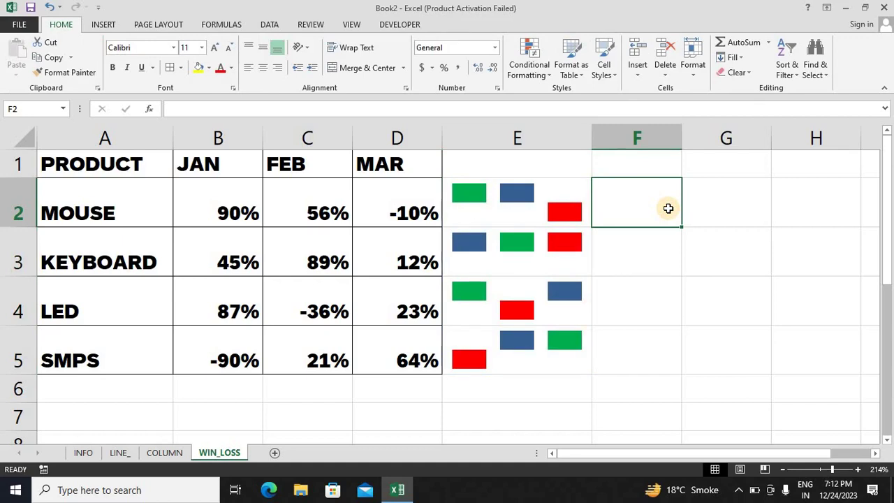
# Step: Set the KEYBOARD row's February figure in C3 to -45%
pyautogui.click(321, 264)
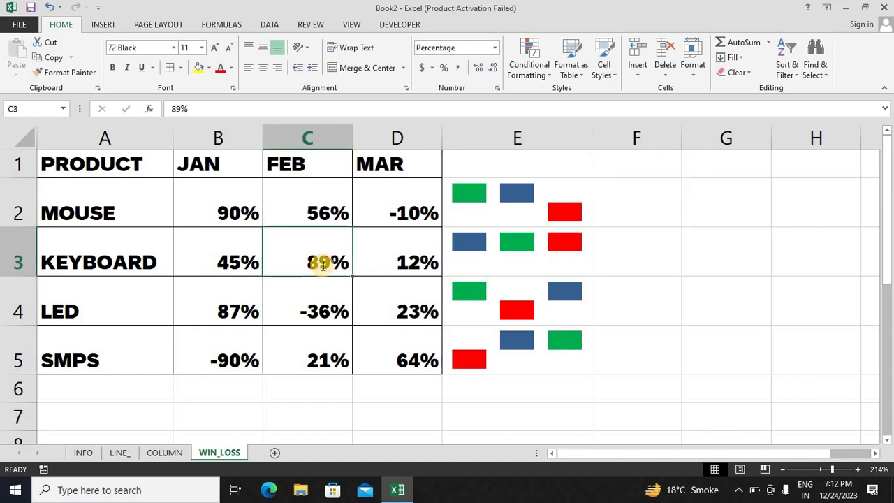
pyautogui.write('-45')
pyautogui.press('Return')
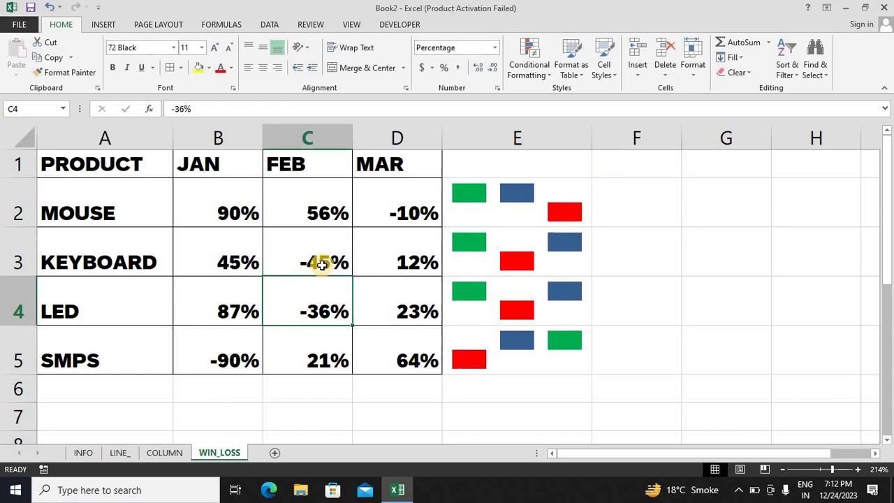
# Step: Enter the header WIN LOSS in E1 above the sparkline column
pyautogui.click(548, 157)
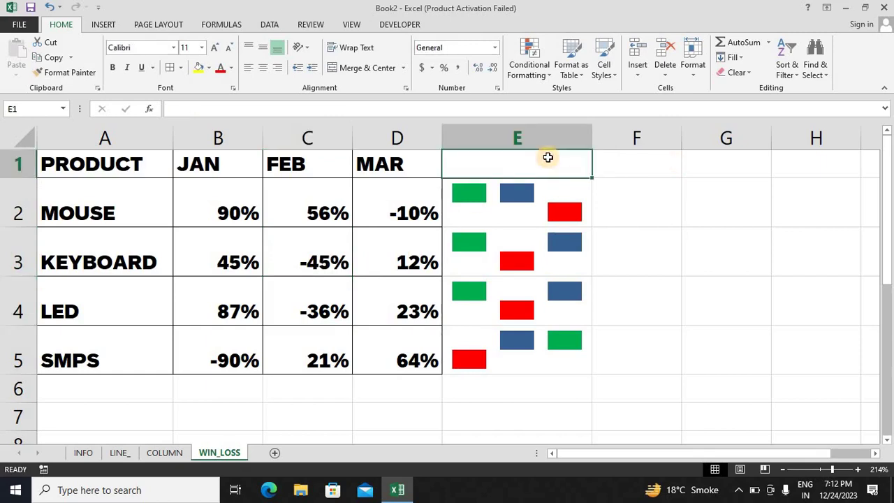
pyautogui.write('WIN LO')
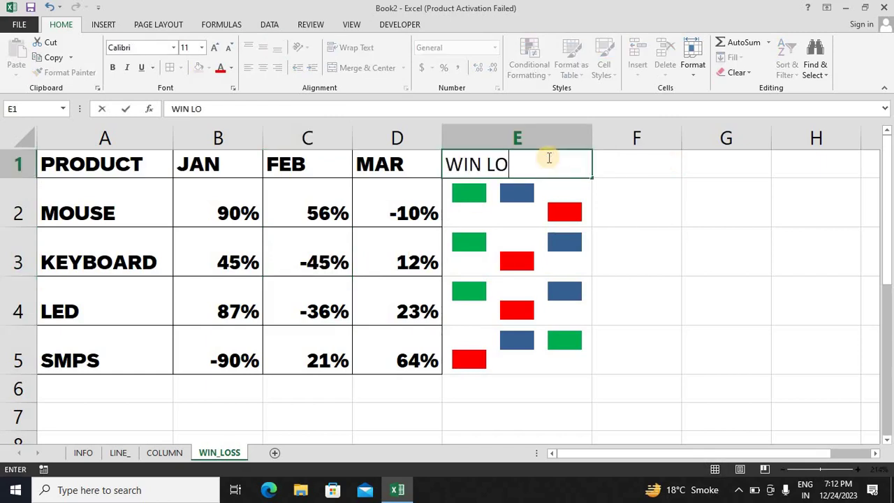
pyautogui.write('SS')
pyautogui.press('Return')
# Step: Apply borders to all cells of the product table A1:E5, including the WIN LOSS column
pyautogui.click(548, 157)
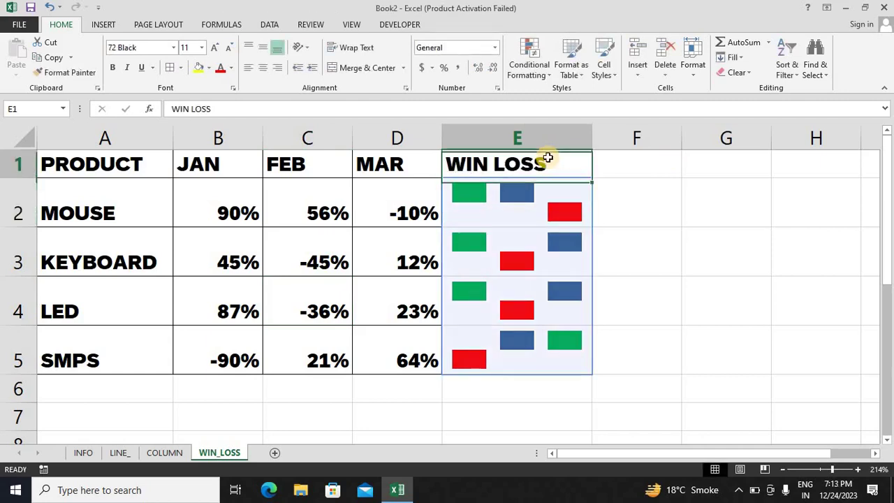
pyautogui.hotkey('shift', 'Down')
pyautogui.hotkey('shift', 'Down')
pyautogui.hotkey('shift', 'Down')
pyautogui.hotkey('shift', 'Down')
pyautogui.hotkey('shift', 'Down')
pyautogui.hotkey('shift', 'Left')
pyautogui.hotkey('shift', 'Left')
pyautogui.hotkey('shift', 'Left')
pyautogui.hotkey('shift', 'Left')
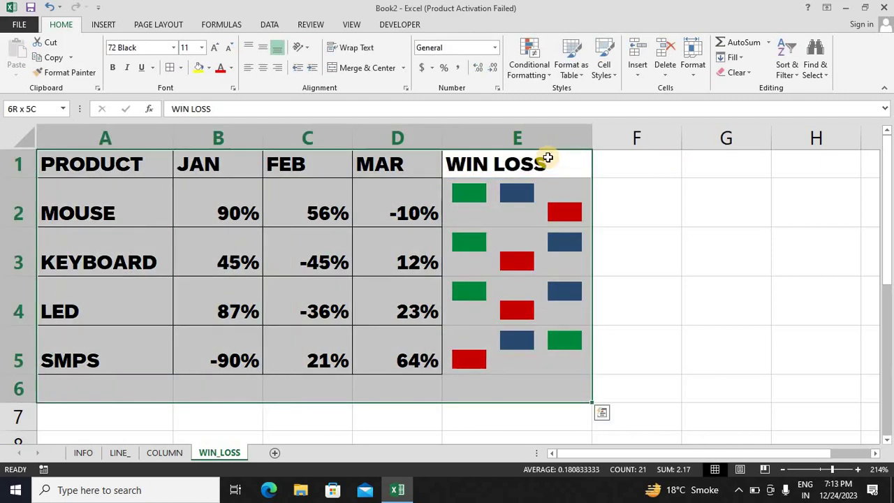
pyautogui.hotkey('shift', 'Up')
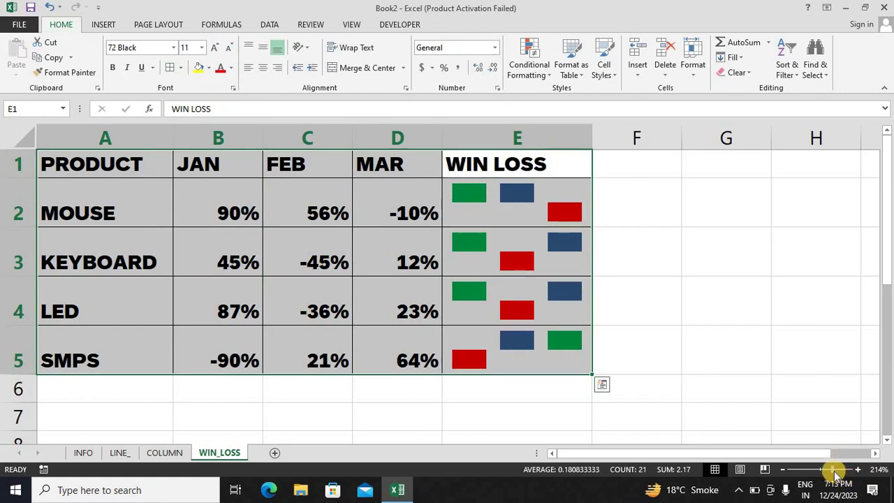
pyautogui.moveTo(832, 473); pyautogui.dragTo(827, 470)
pyautogui.click(198, 341)
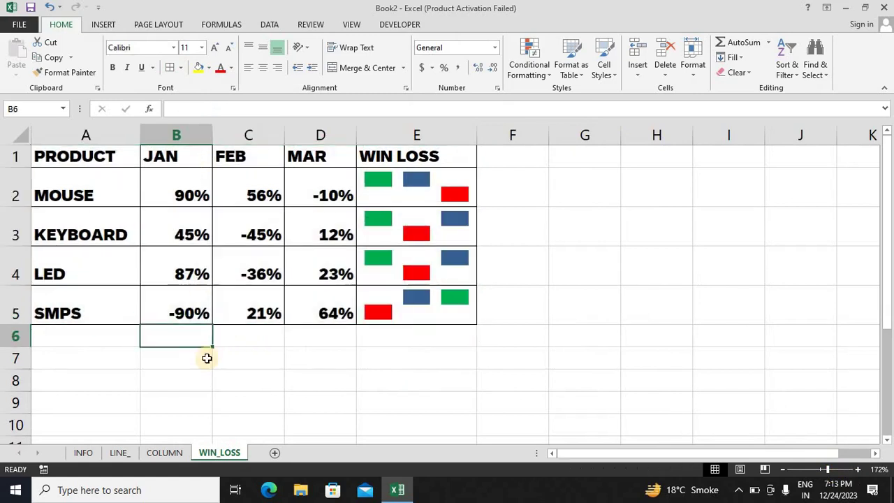
# Step: Insert a win/loss sparkline in B6 from the January figures B2:B5 and fill it across to D6
pyautogui.click(101, 25)
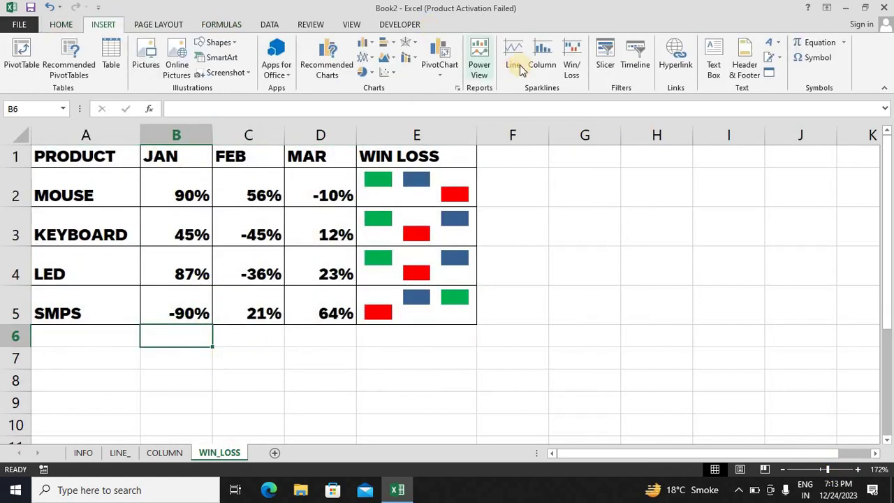
pyautogui.click(583, 58)
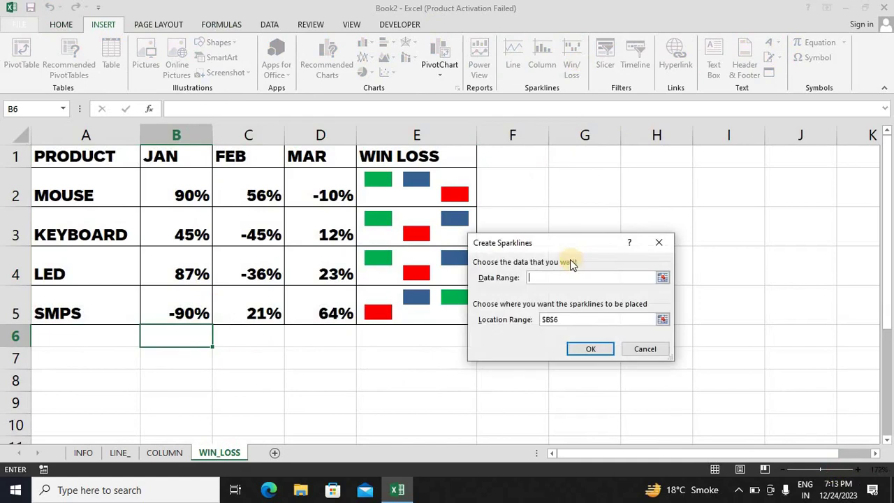
pyautogui.click(199, 194)
pyautogui.moveTo(198, 194); pyautogui.dragTo(183, 314)
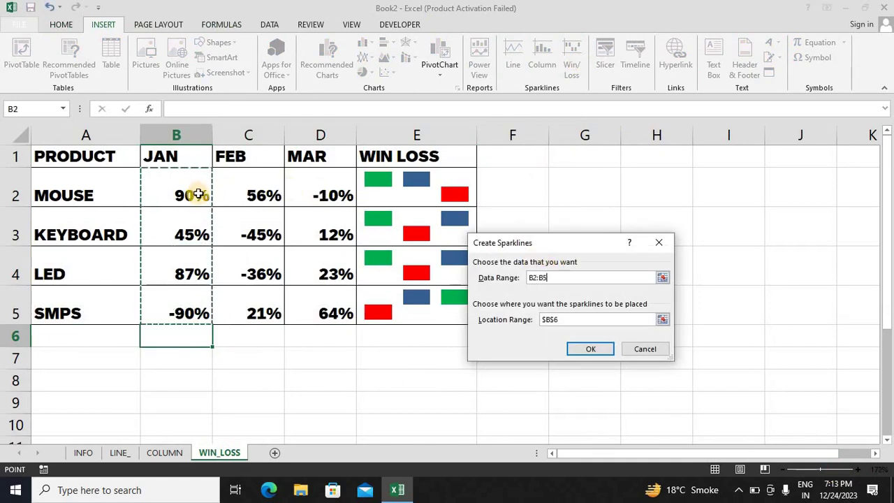
pyautogui.click(583, 351)
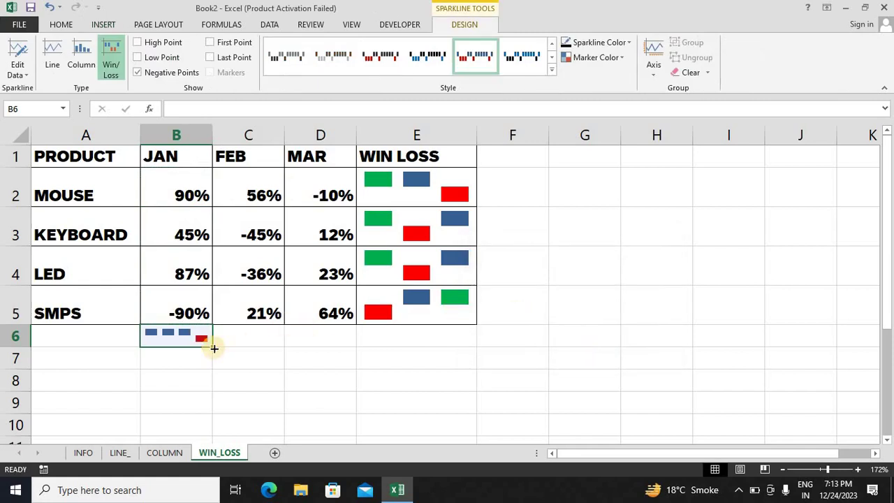
pyautogui.moveTo(214, 347); pyautogui.dragTo(374, 320)
# Step: Compare the monthly win/loss sparklines in row 6 with the January and February figures above them
pyautogui.click(423, 208)
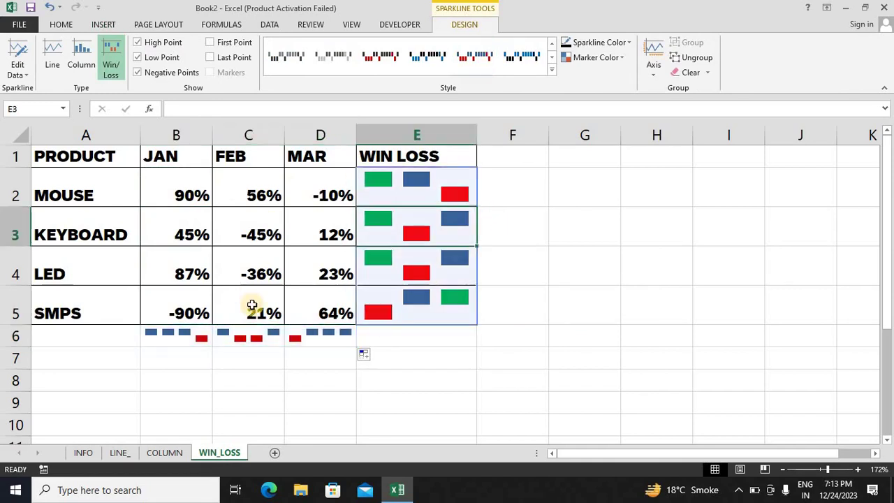
pyautogui.click(174, 333)
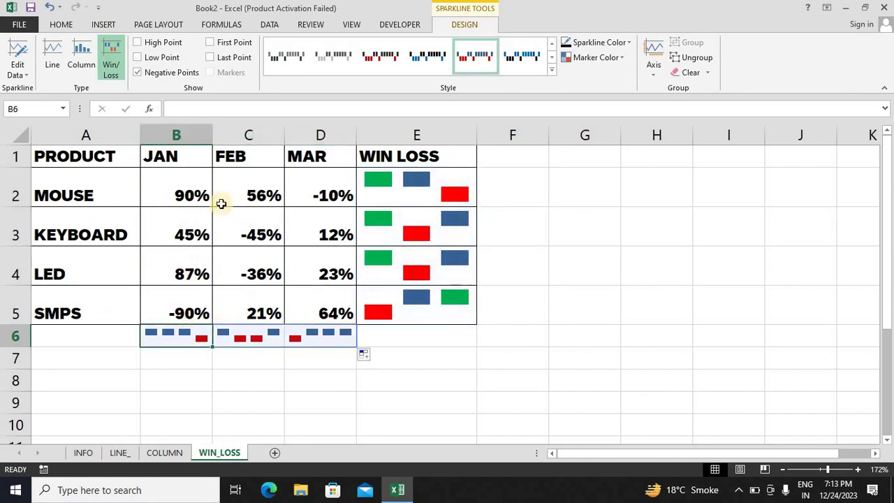
pyautogui.click(173, 185)
pyautogui.moveTo(174, 194); pyautogui.dragTo(177, 309)
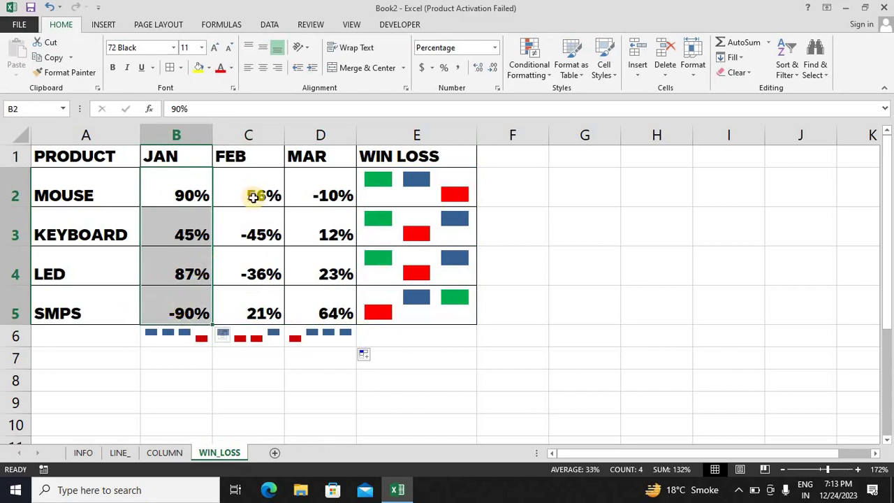
pyautogui.moveTo(252, 193); pyautogui.dragTo(257, 315)
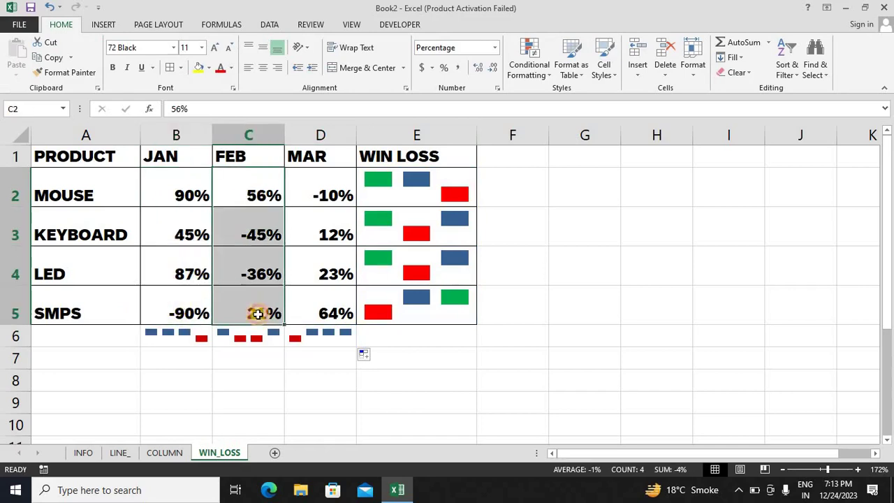
pyautogui.click(259, 194)
pyautogui.click(256, 234)
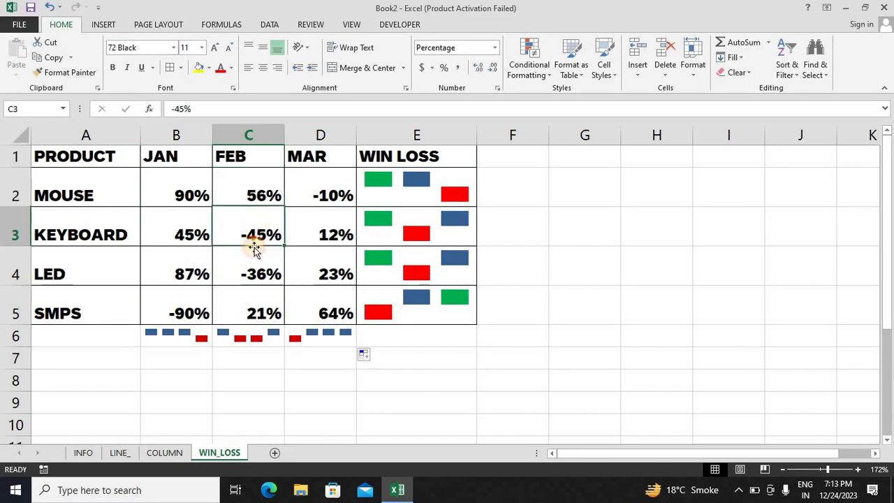
pyautogui.click(256, 276)
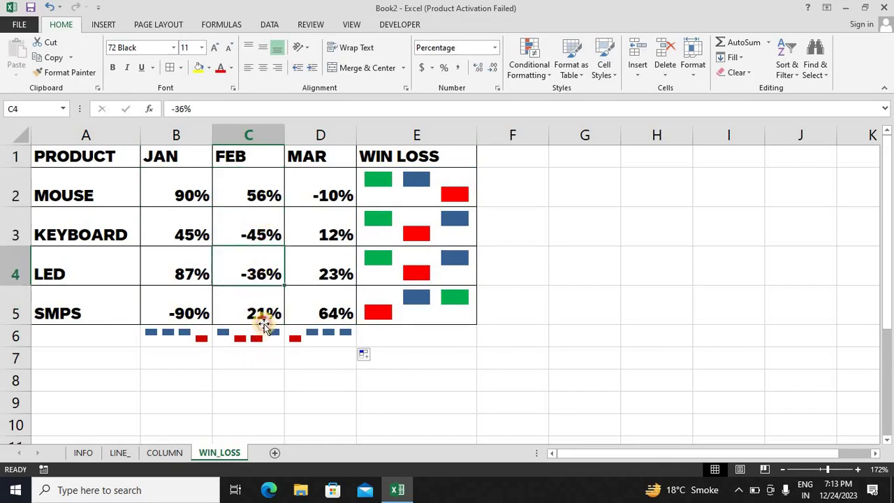
pyautogui.click(264, 322)
pyautogui.click(295, 335)
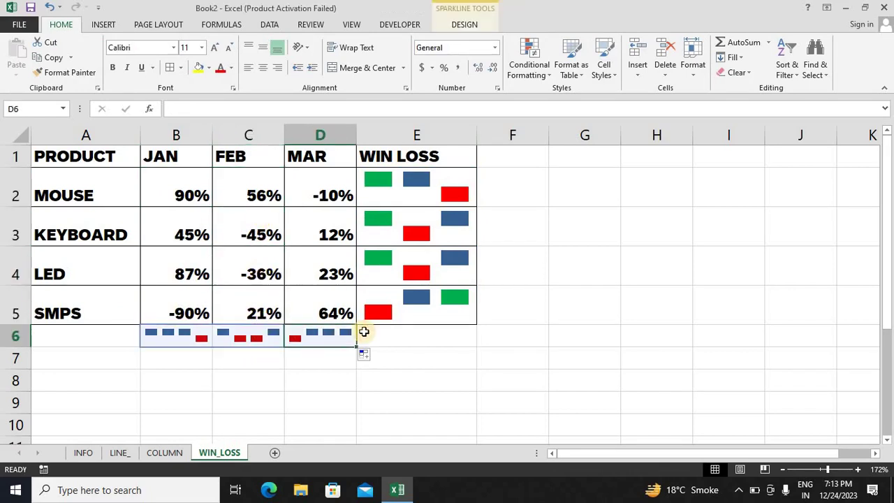
pyautogui.click(833, 470)
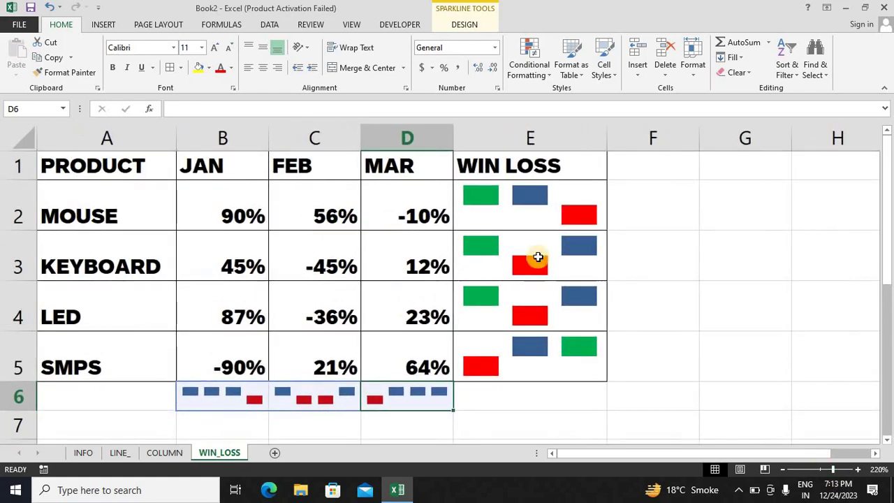
# Step: Review the finished sparklines on the COLUMN and LINE_ sheets and return to the INFO sheet
pyautogui.click(160, 451)
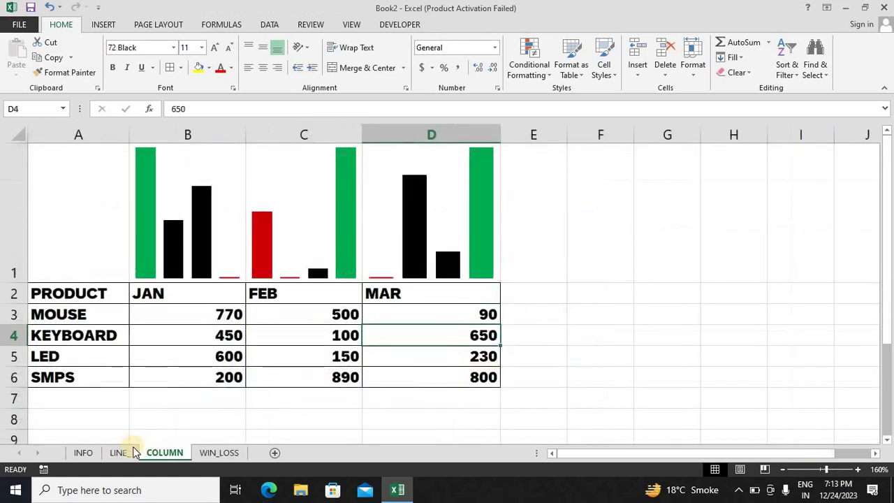
pyautogui.click(122, 453)
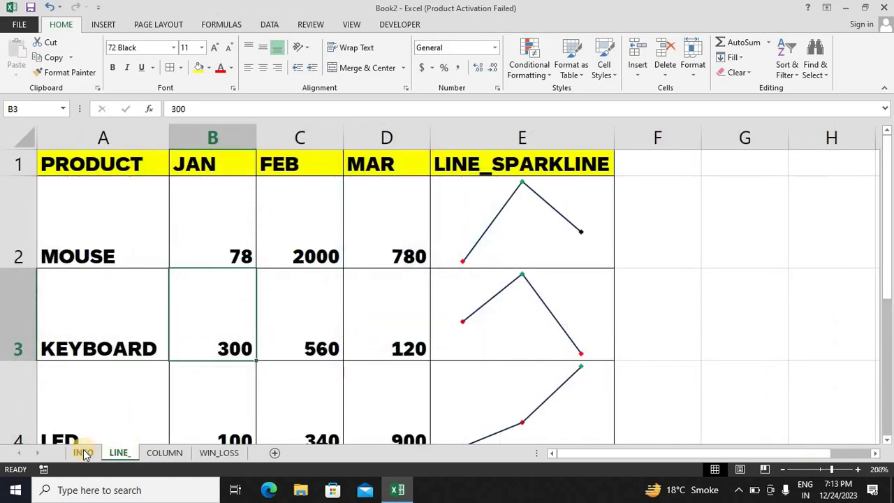
pyautogui.click(84, 452)
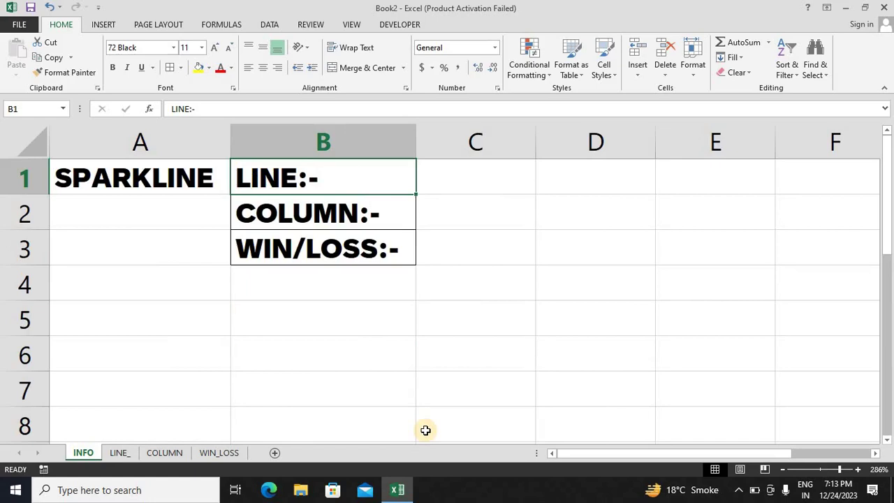
pyautogui.click(738, 490)
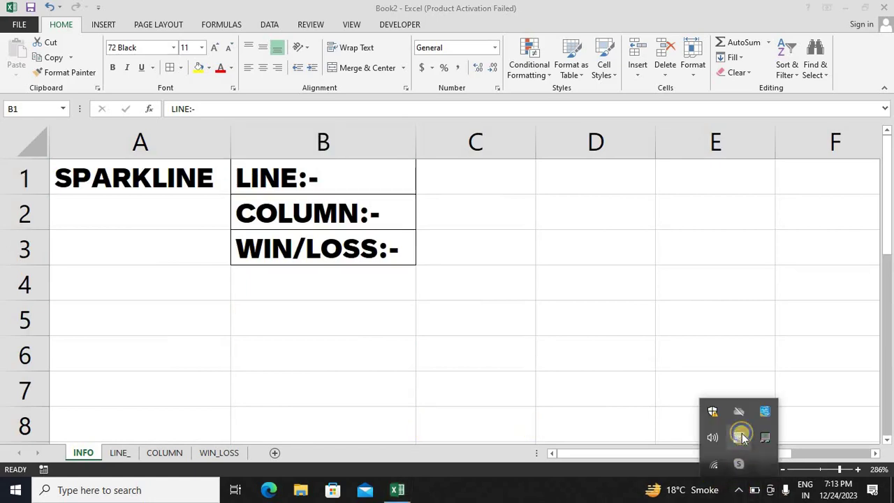